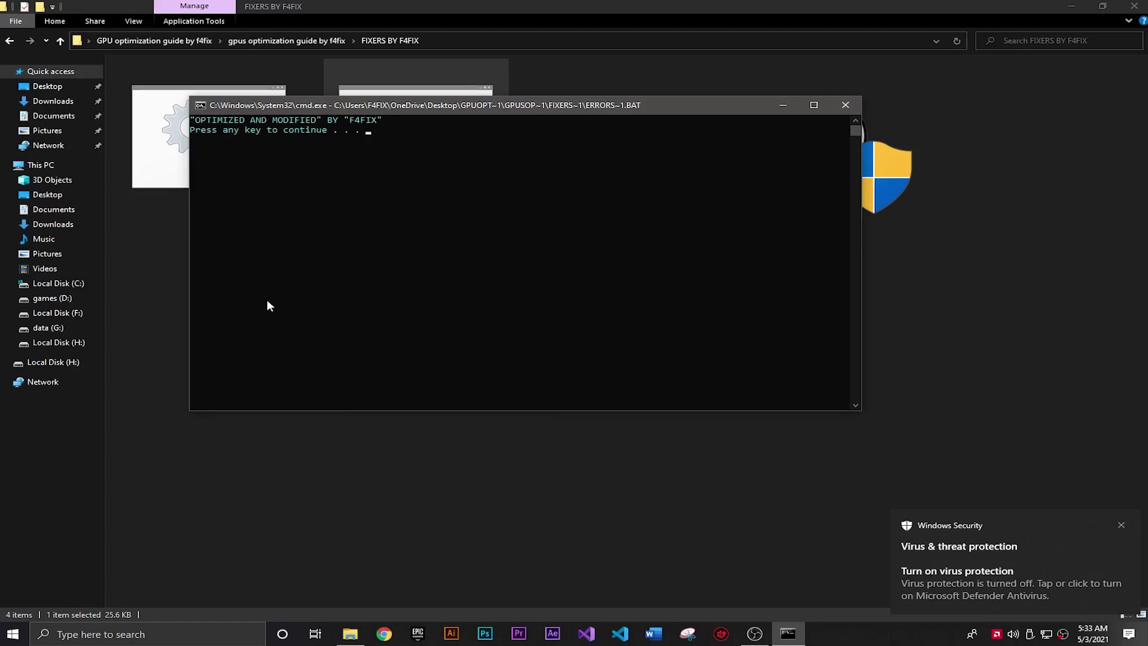
Finish the errors and bugs fixer script, run PERFORMER to completion and close its console window.
key(Return)
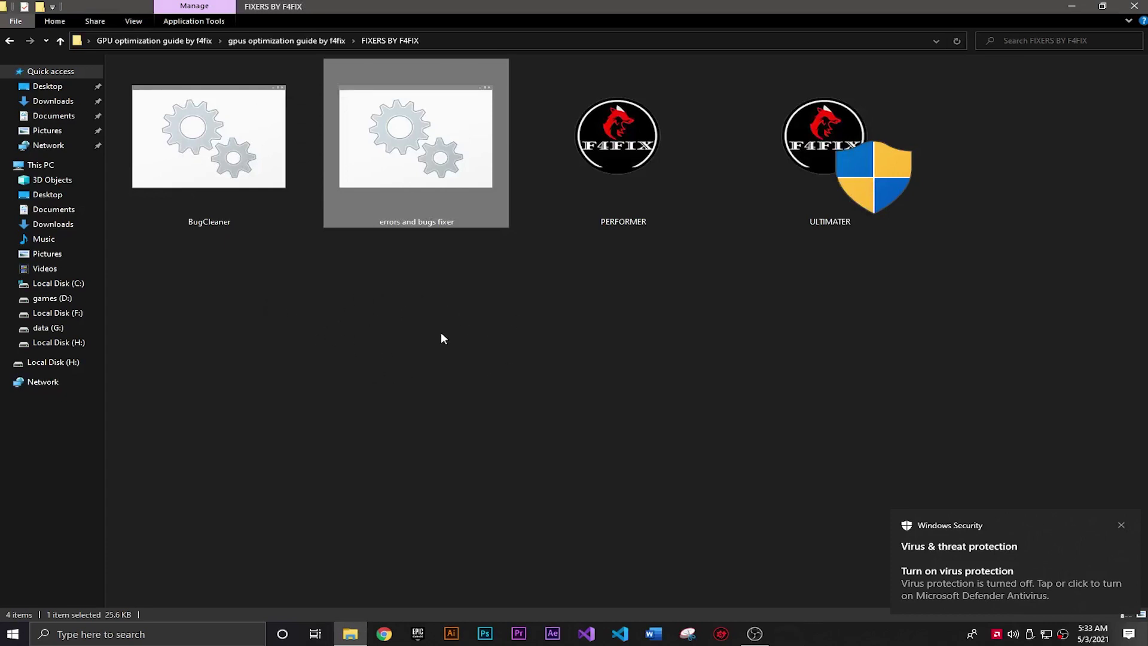
click(510, 315)
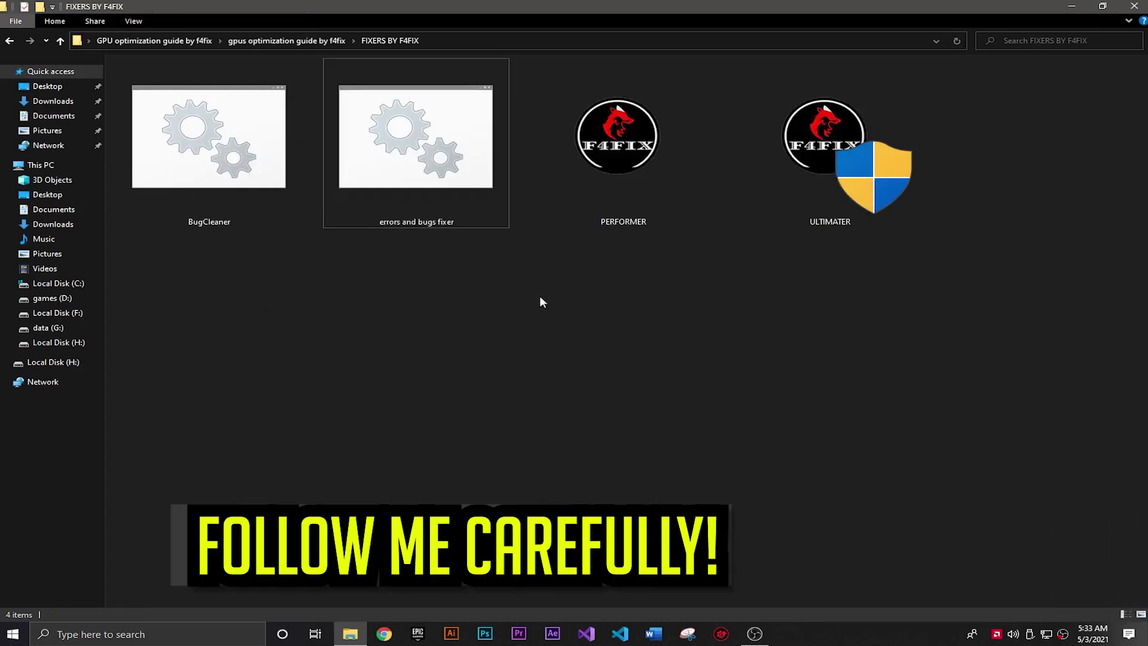
click(602, 191)
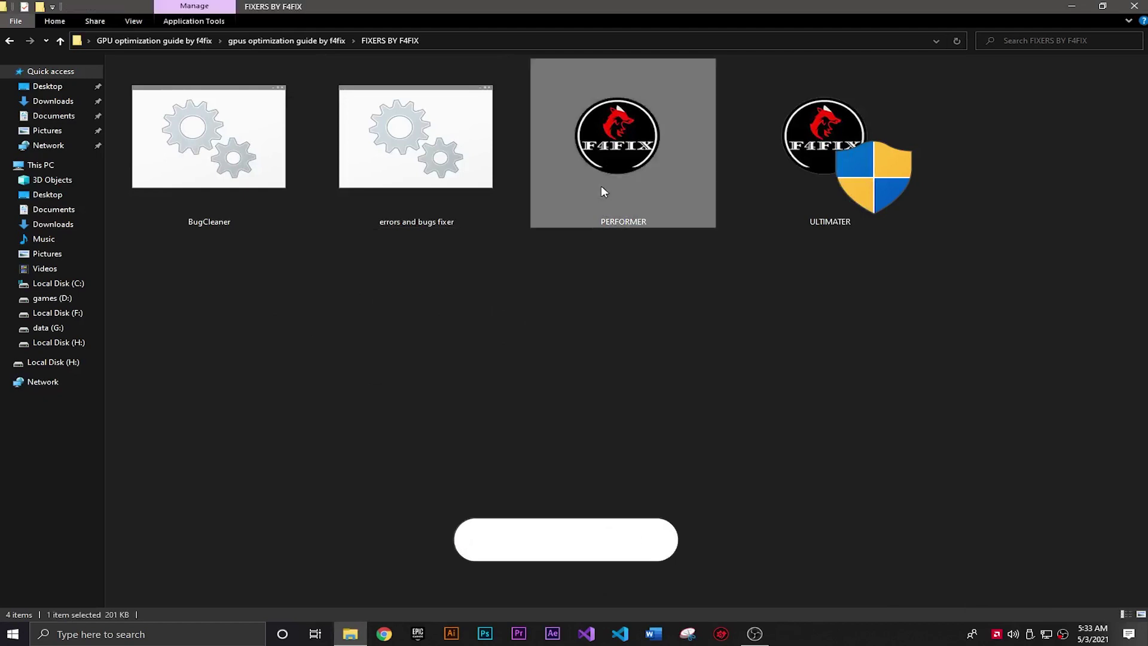
double_click(601, 190)
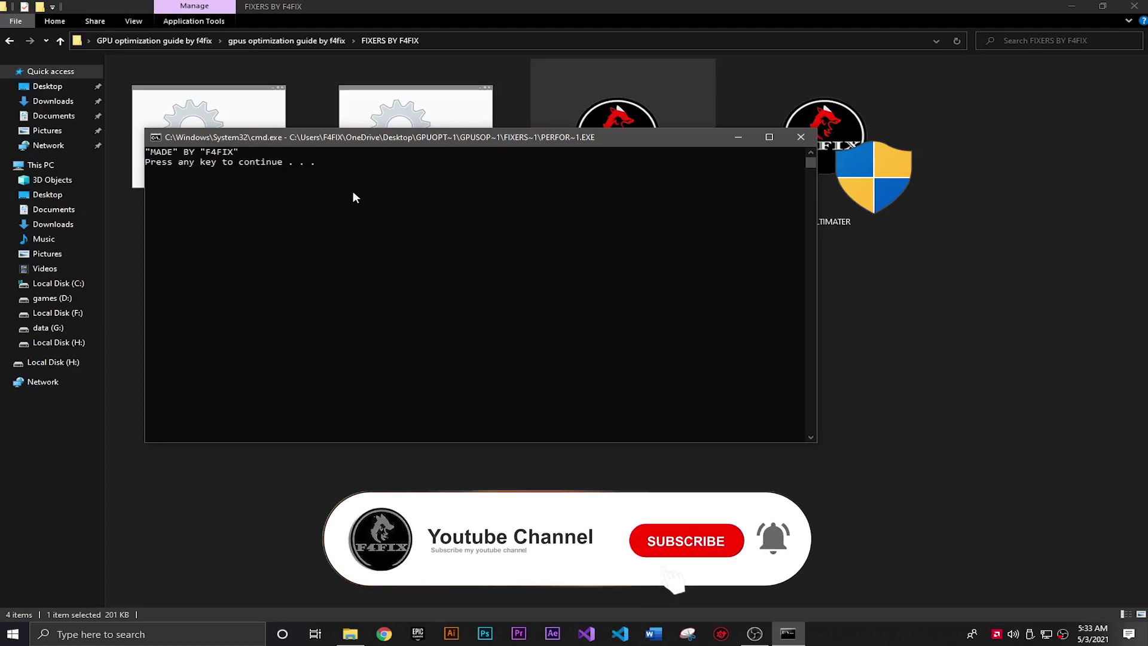
key(Return)
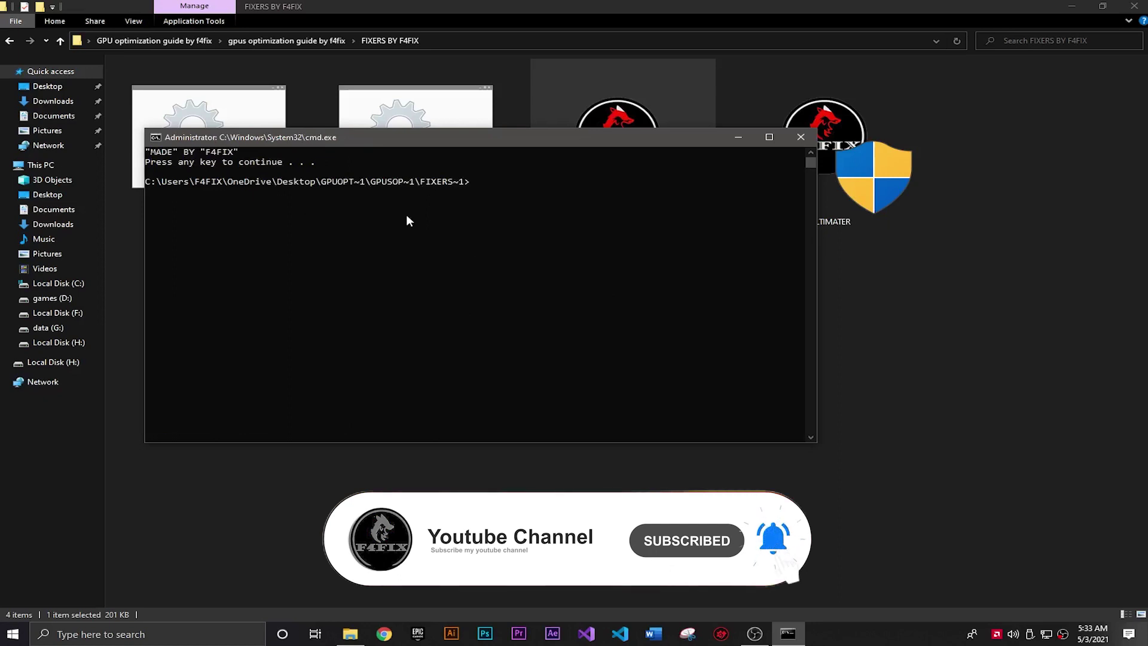
click(802, 138)
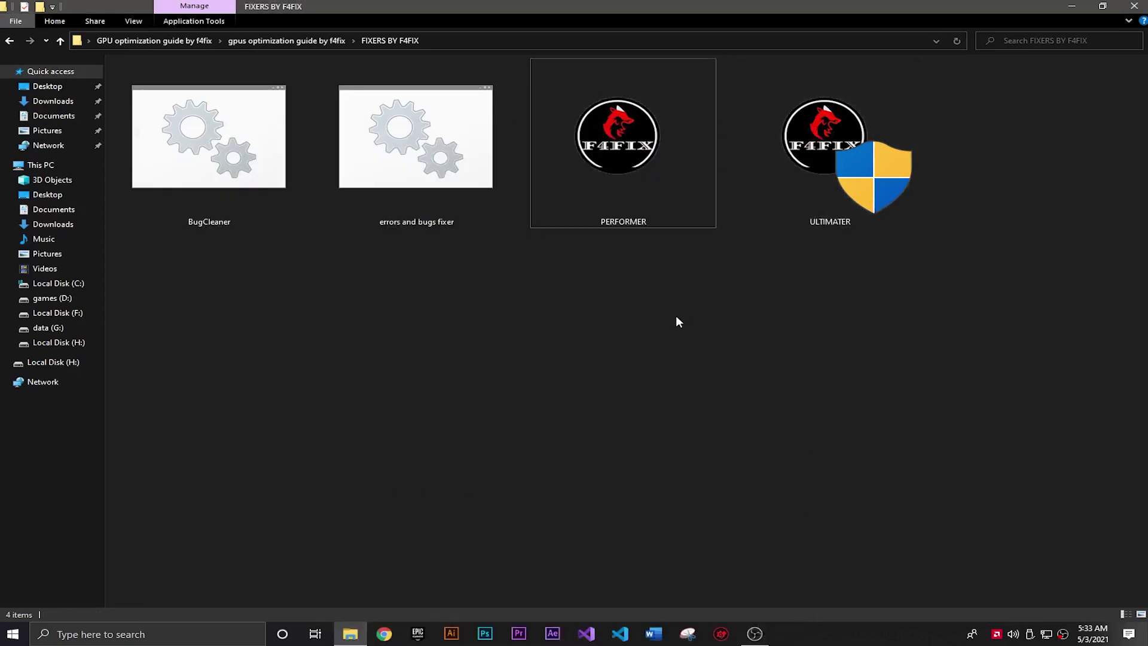
Run the ULTIMATER program from the FIXERS BY F4FIX folder.
double_click(823, 174)
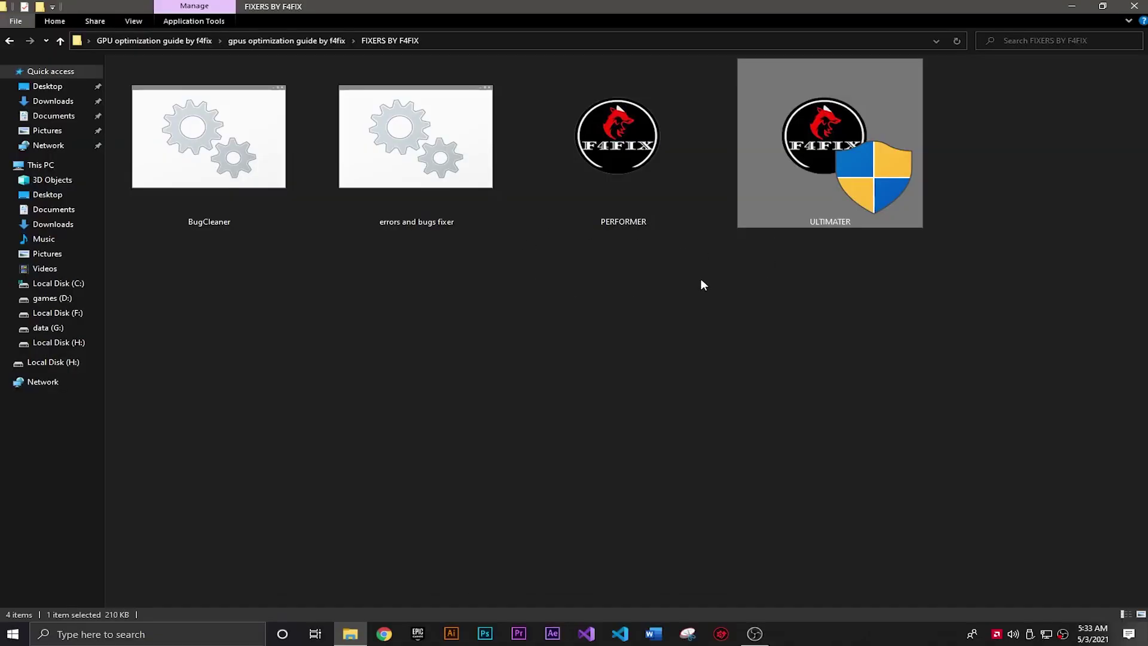
click(701, 279)
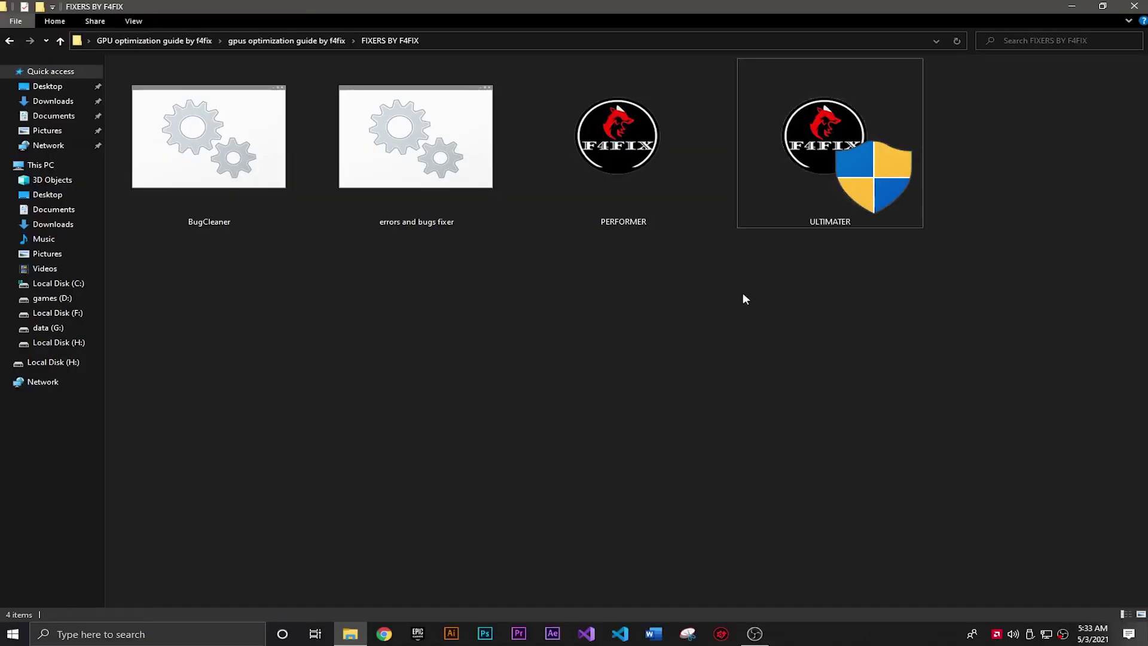
Open the gpu optimizers folder in the parent folder and show its contents as extra large icons.
key(BackSpace)
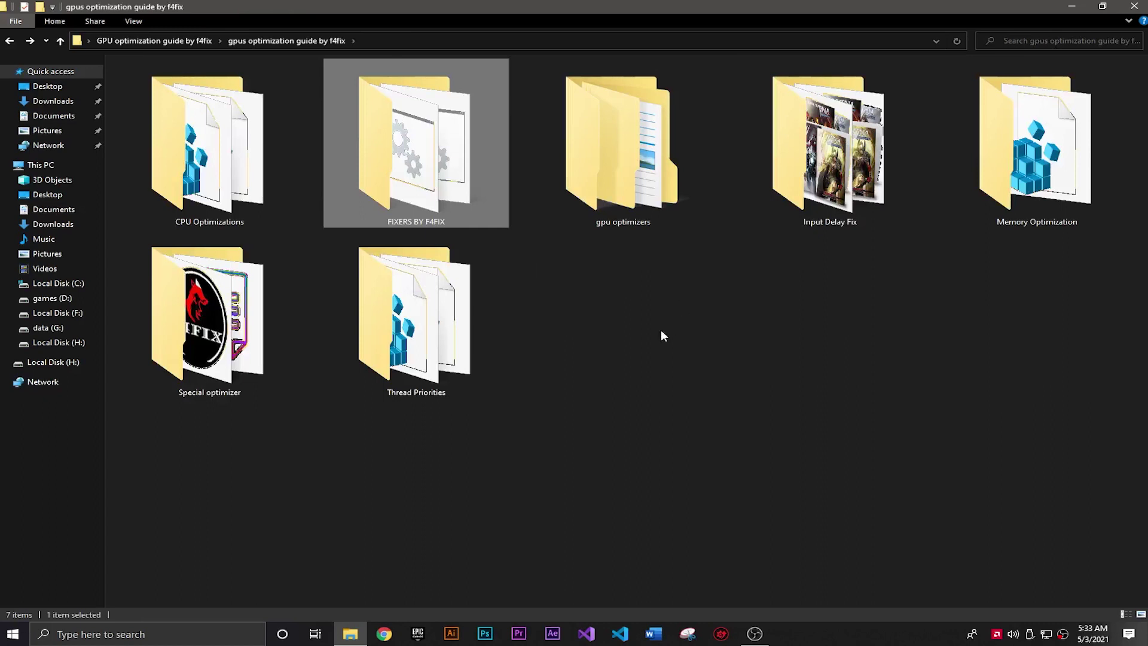
click(659, 305)
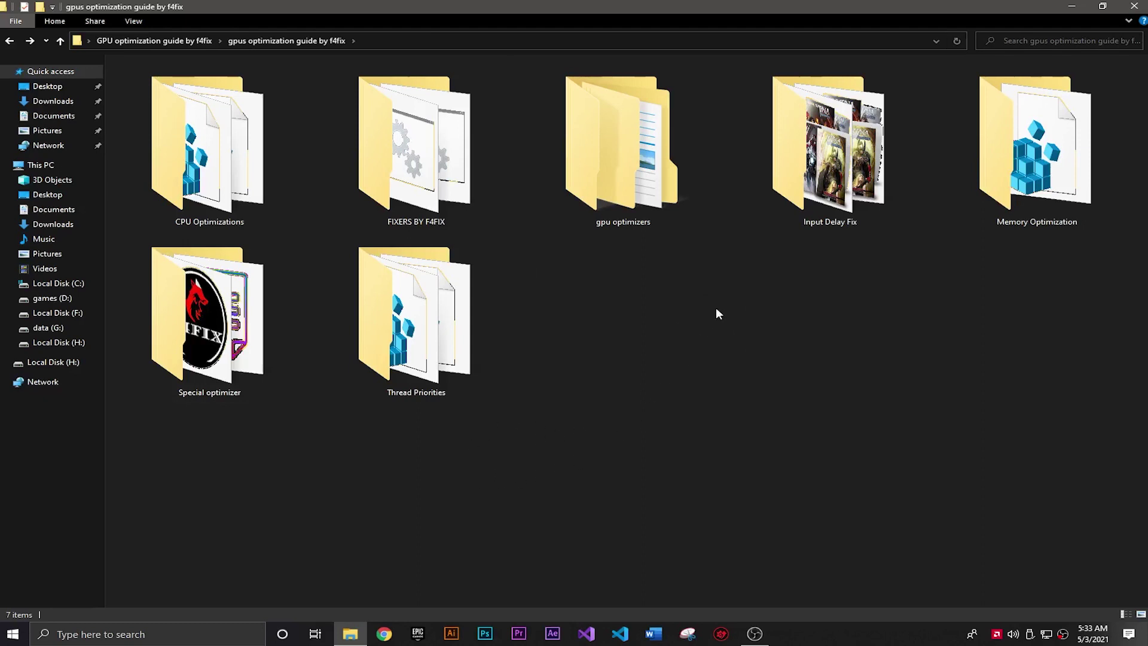
double_click(626, 222)
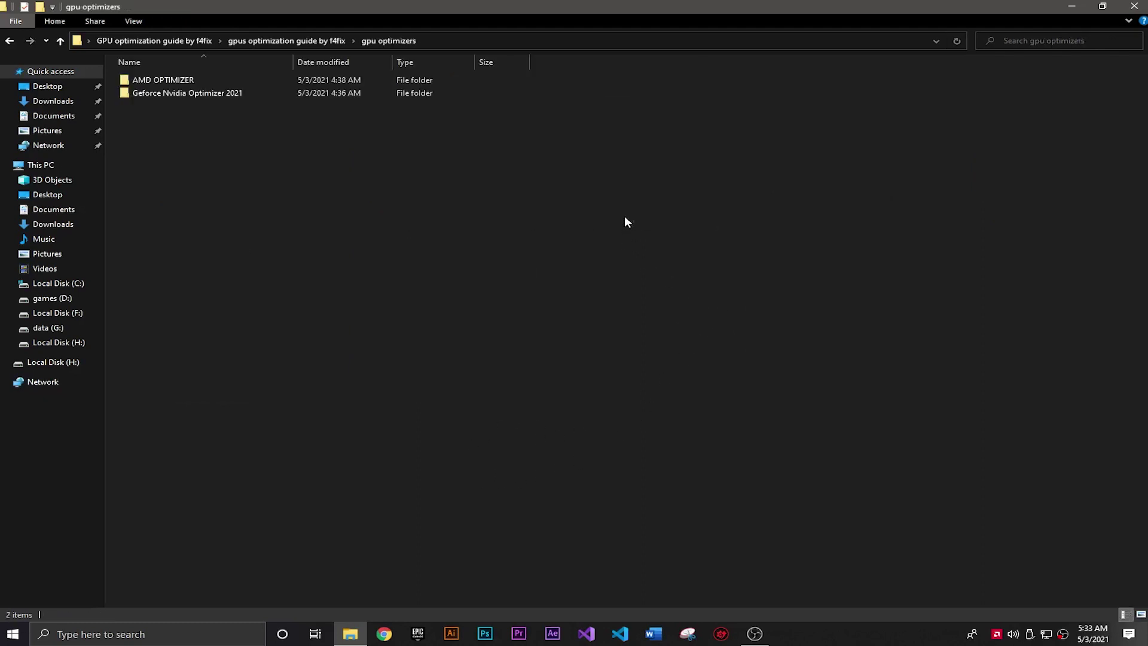
click(129, 23)
click(134, 37)
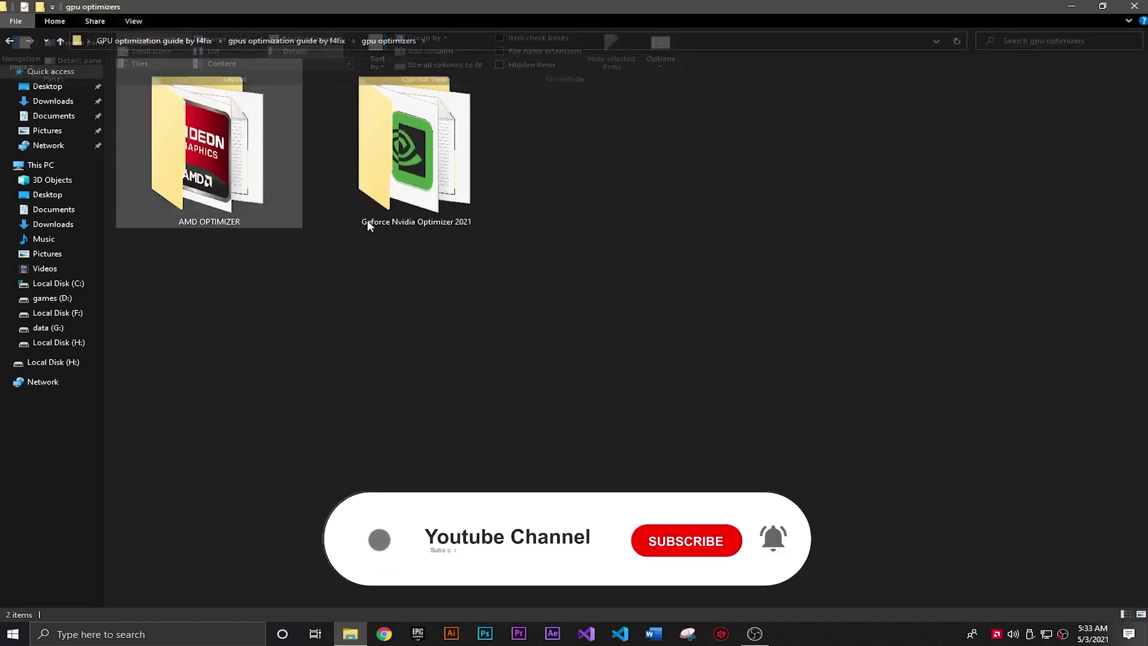
drag(747, 348, 210, 191)
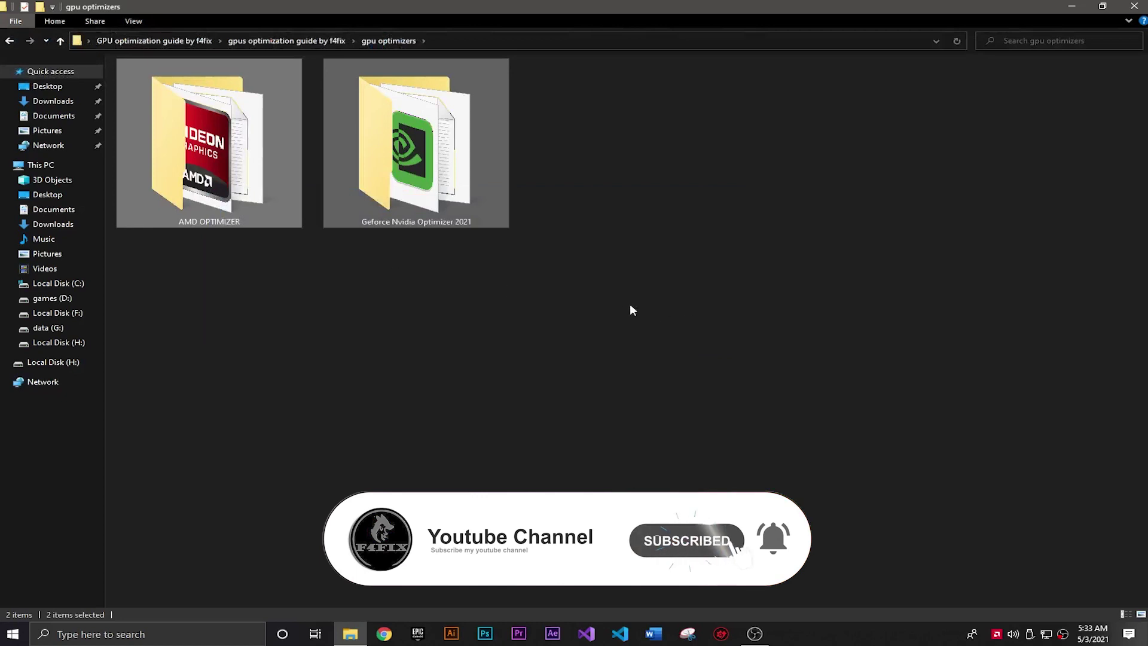
drag(662, 312, 128, 124)
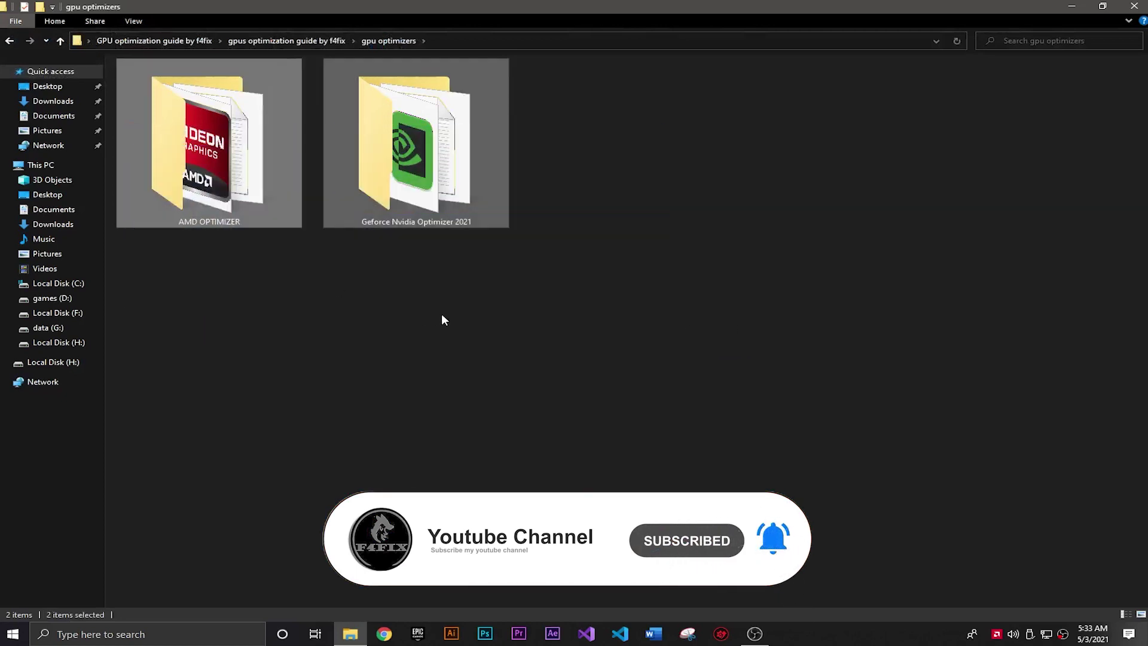
click(450, 320)
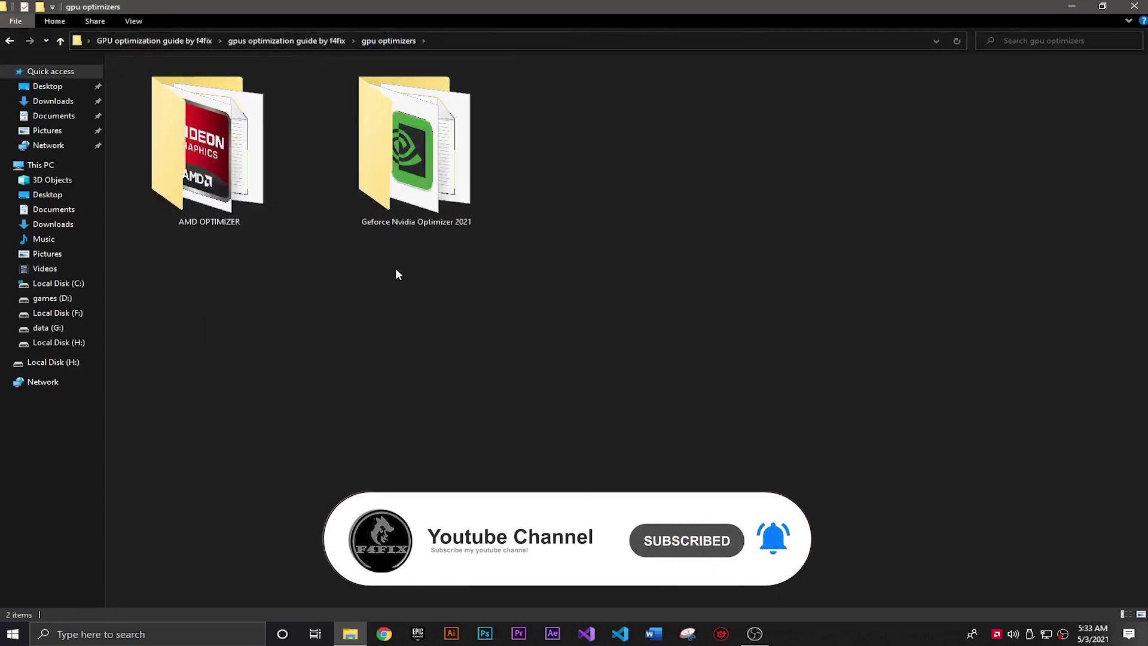
drag(568, 301, 144, 168)
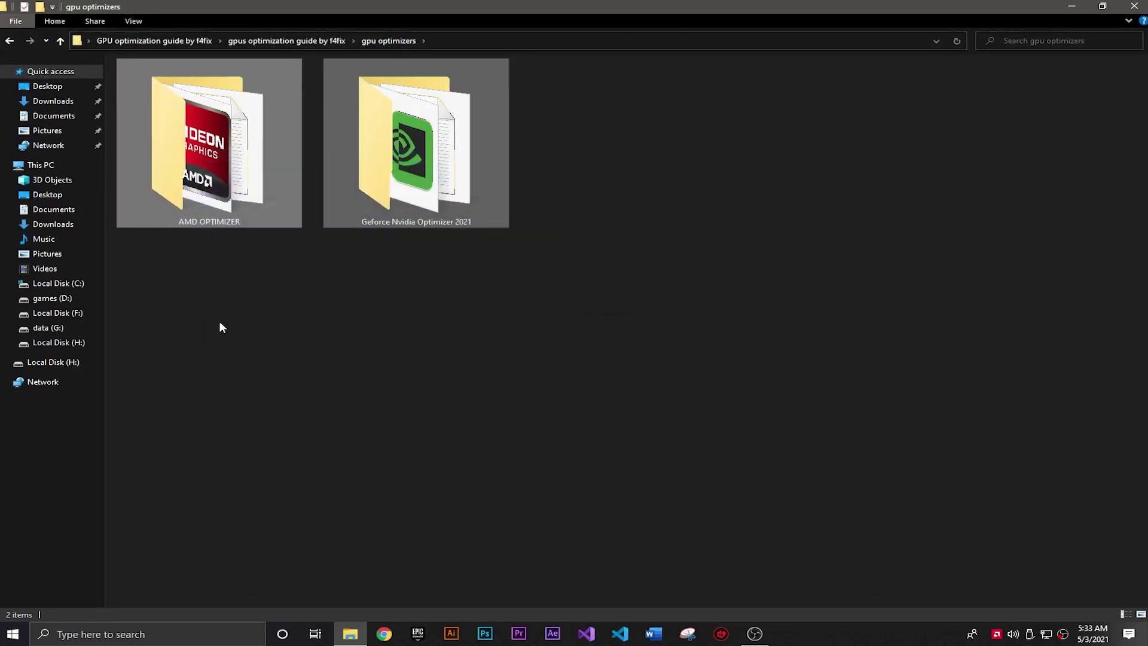
click(219, 320)
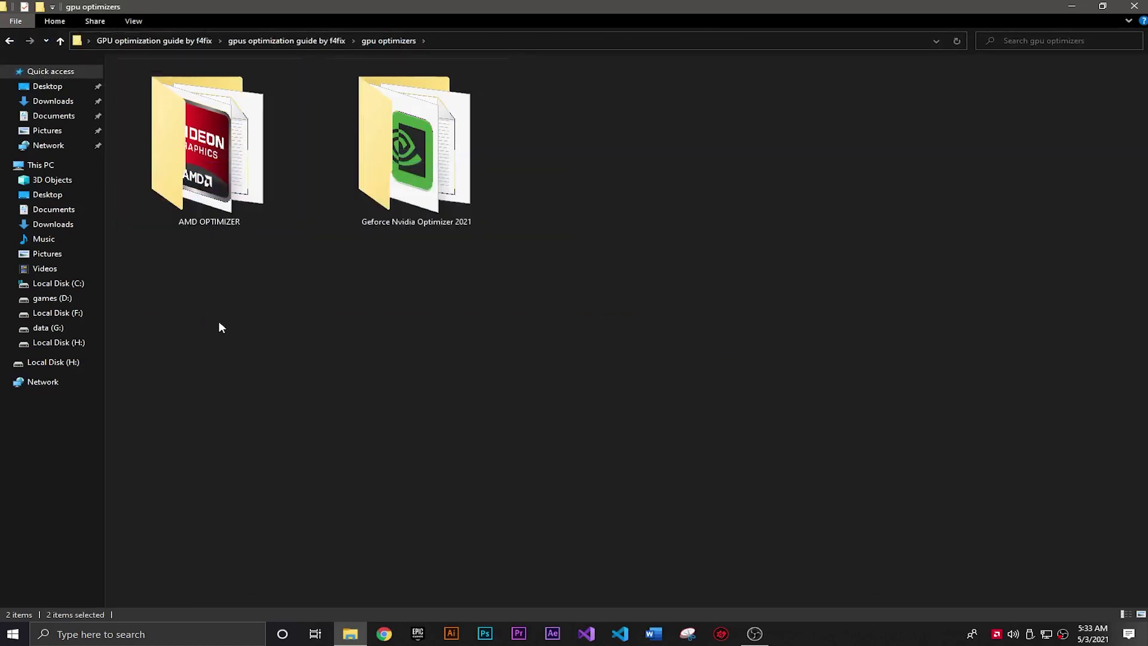
Open the AMD OPTIMIZER folder and show its contents as extra large icons.
click(202, 206)
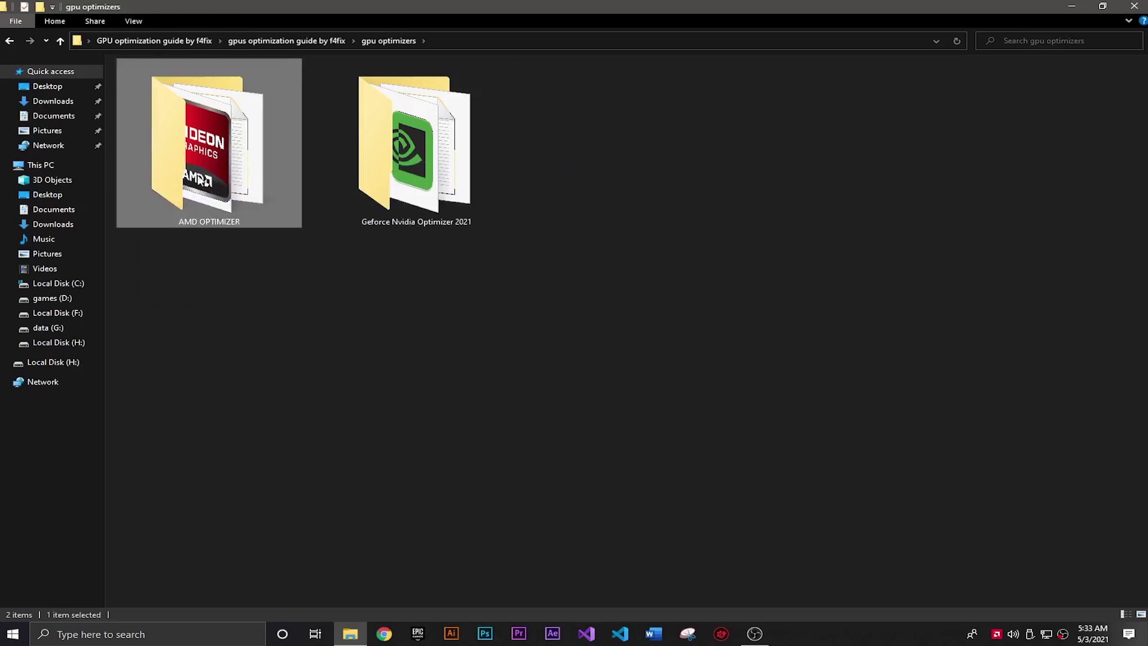
double_click(196, 183)
click(143, 22)
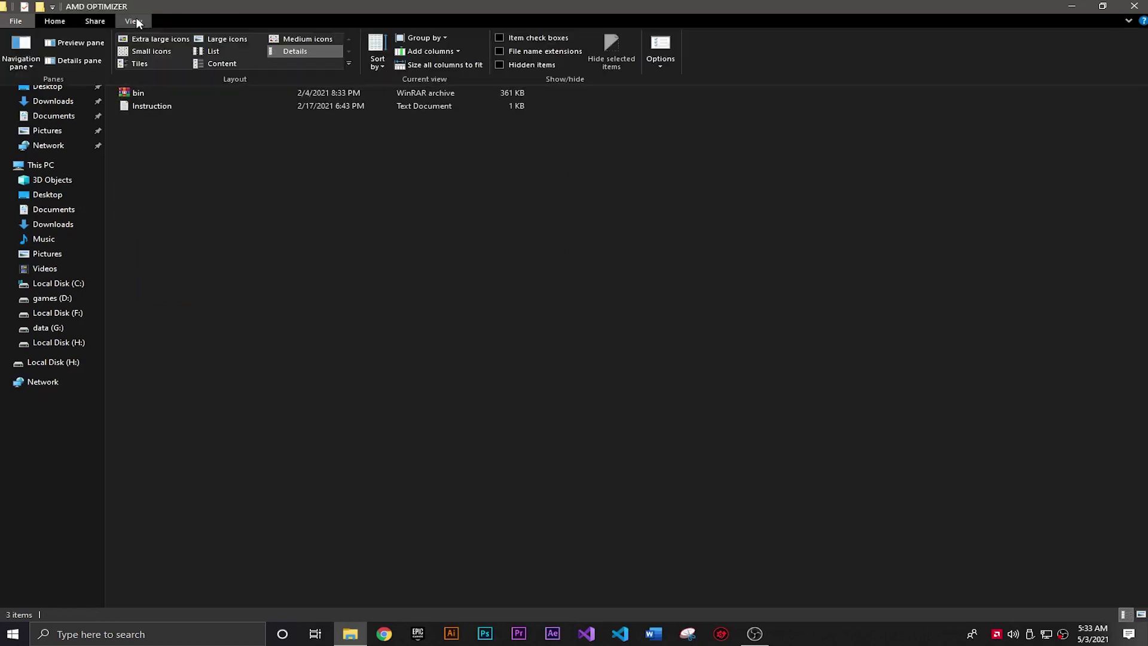
click(153, 39)
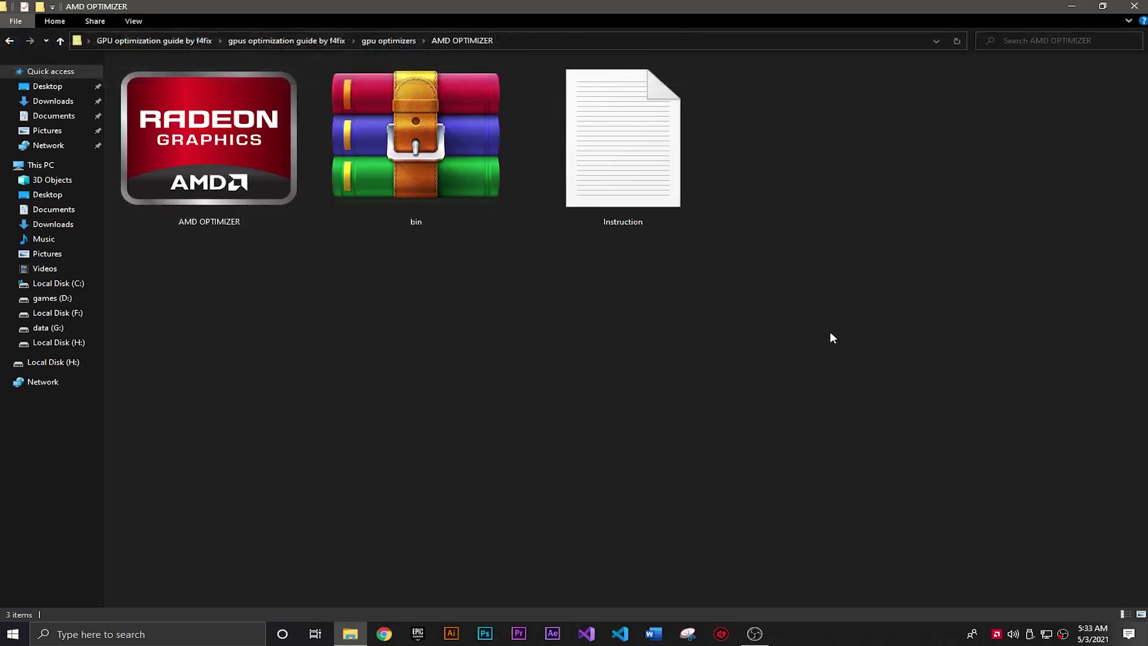
drag(812, 329, 203, 164)
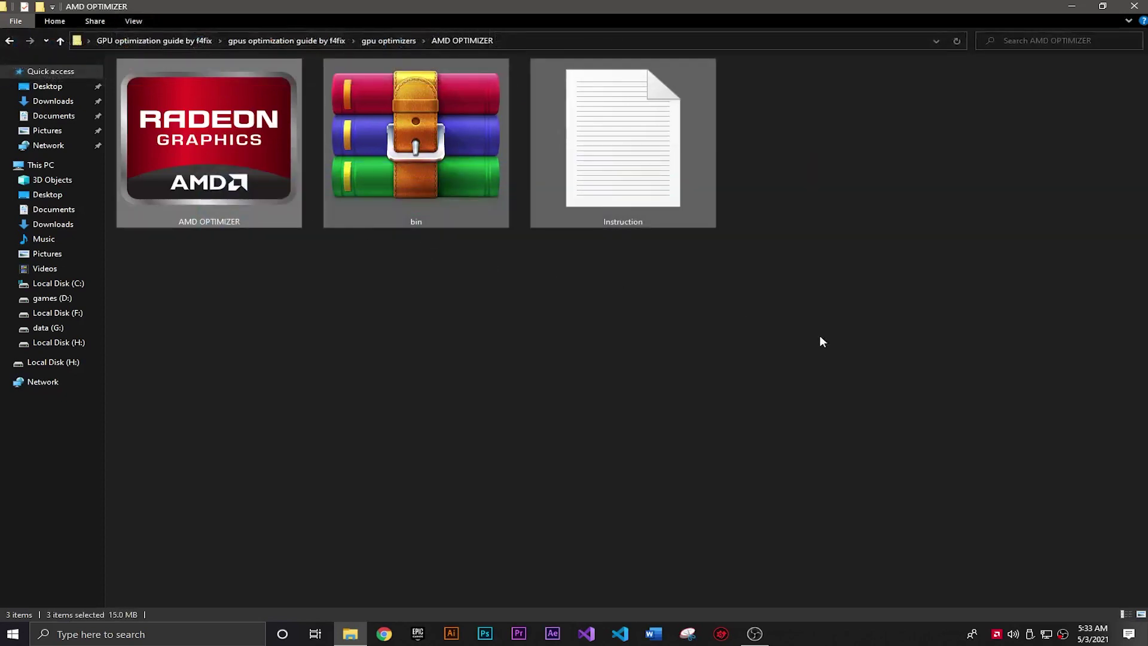
drag(838, 339, 263, 177)
drag(852, 367, 233, 182)
click(400, 329)
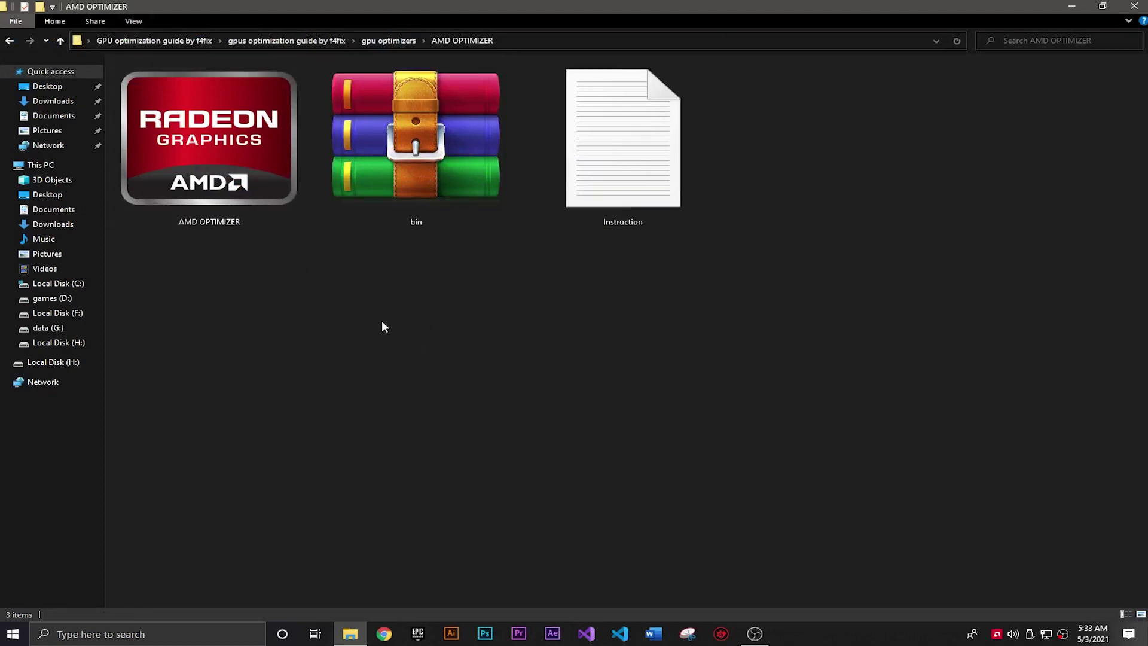
Open the Instruction text file, read its restore-point advice and numbered steps in a maximized window, and close it.
double_click(617, 220)
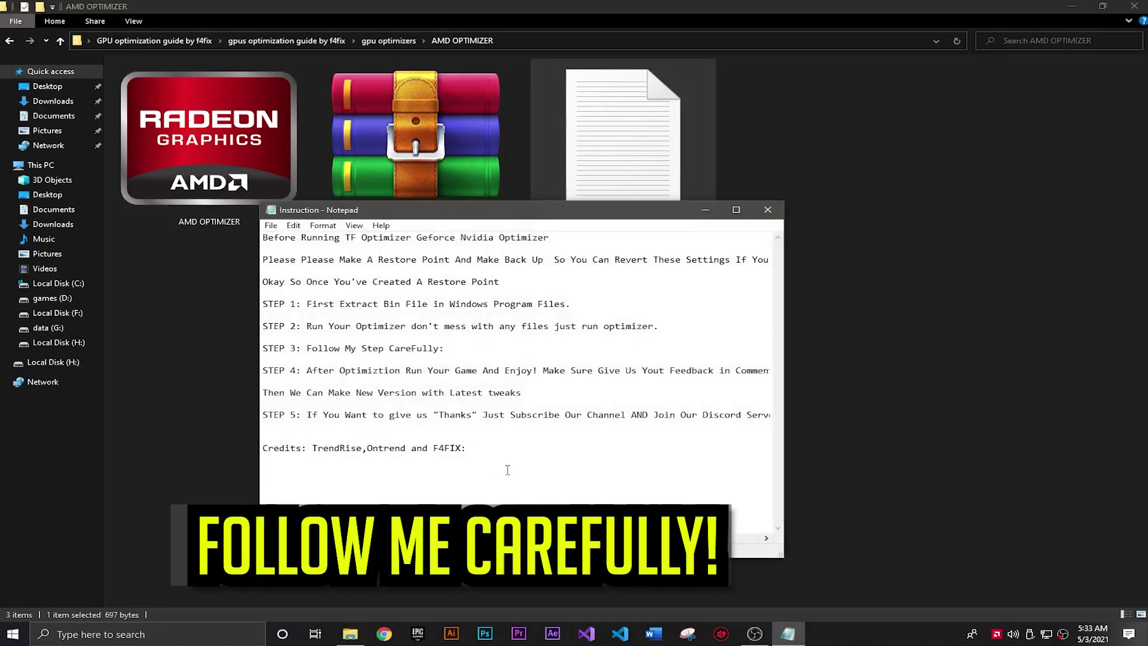
click(736, 209)
key(ctrl+End)
key(shift+Up)
key(shift+Up)
key(shift+Up)
key(shift+Up)
key(shift+Up)
key(shift+Up)
key(shift+Up)
key(shift+Up)
key(shift+Up)
key(shift+Up)
key(shift+Up)
key(shift+Up)
key(shift+Up)
key(shift+Up)
key(shift+Up)
key(shift+Up)
key(shift+Up)
key(shift+Up)
key(shift+Up)
key(shift+Up)
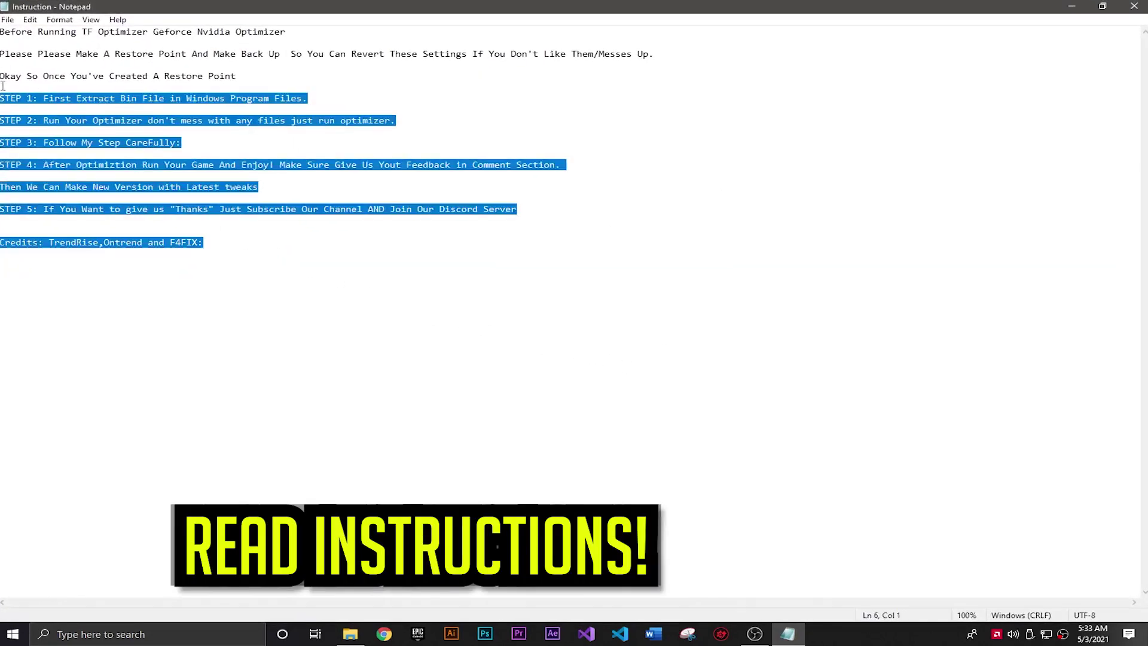
key(shift+Down)
key(shift+Down)
key(shift+Down)
key(shift+Down)
key(ctrl+shift+Right)
key(shift+Up)
key(shift+Up)
key(shift+Up)
key(shift+Up)
key(shift+Home)
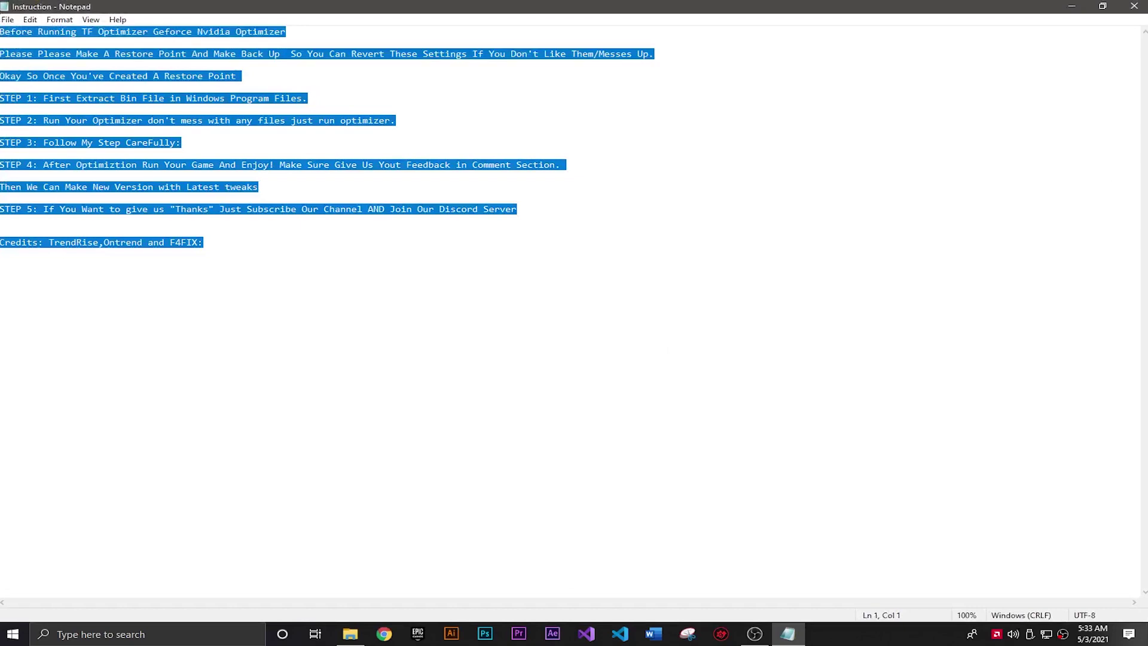
drag(269, 6, 508, 83)
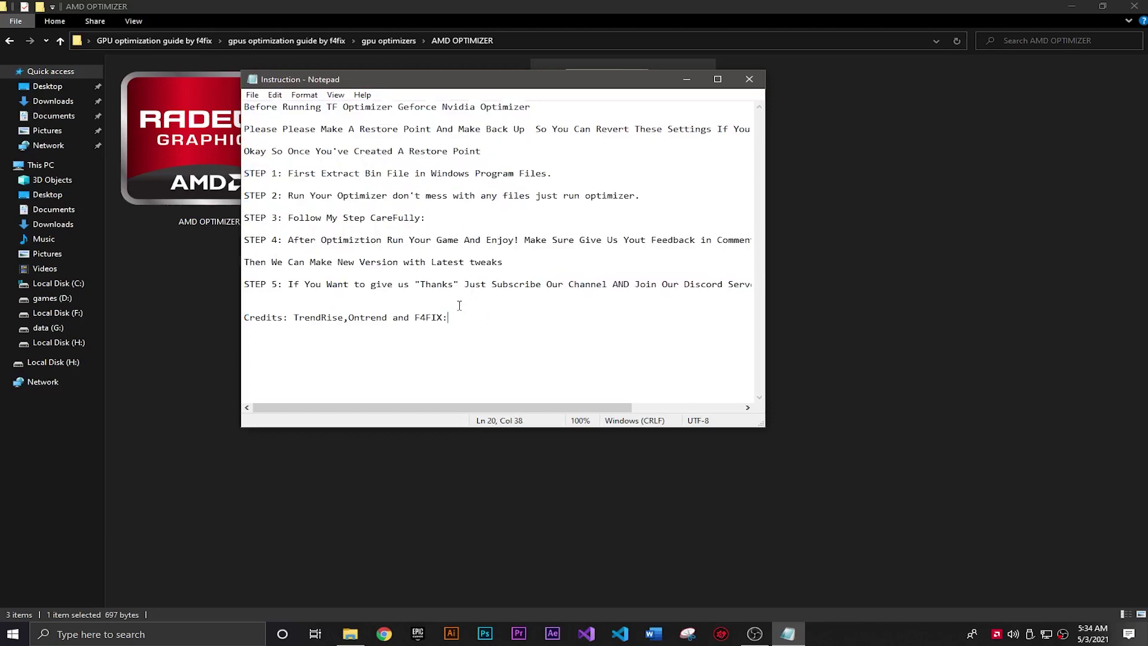
click(761, 76)
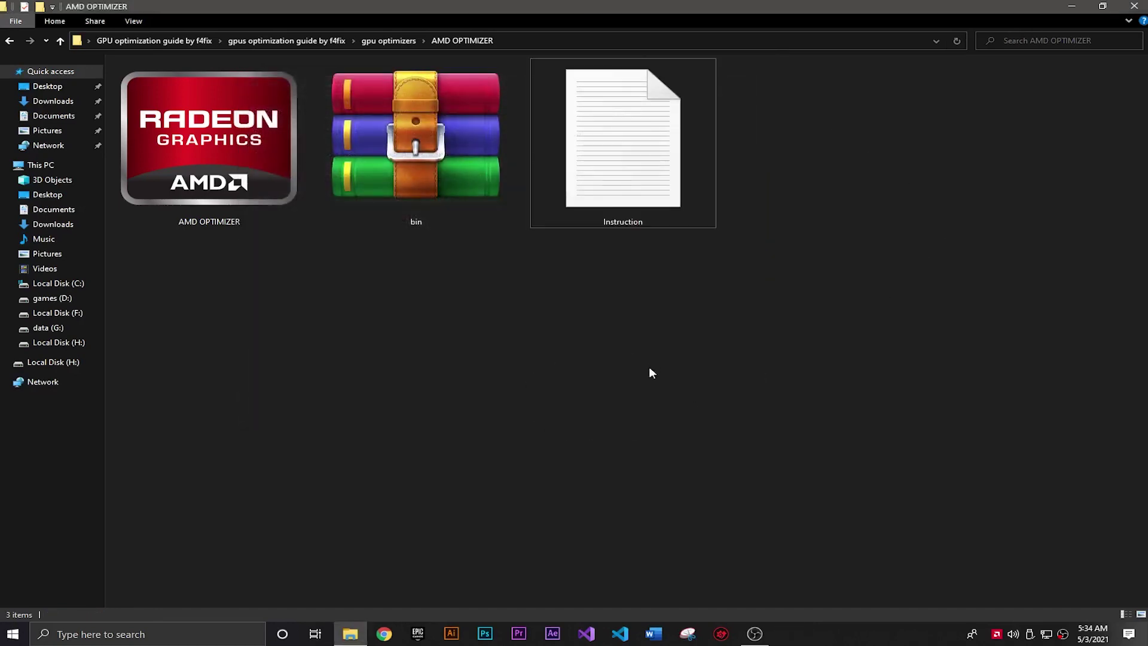
Open the bin archive from the AMD OPTIMIZER folder in WinRAR.
click(404, 156)
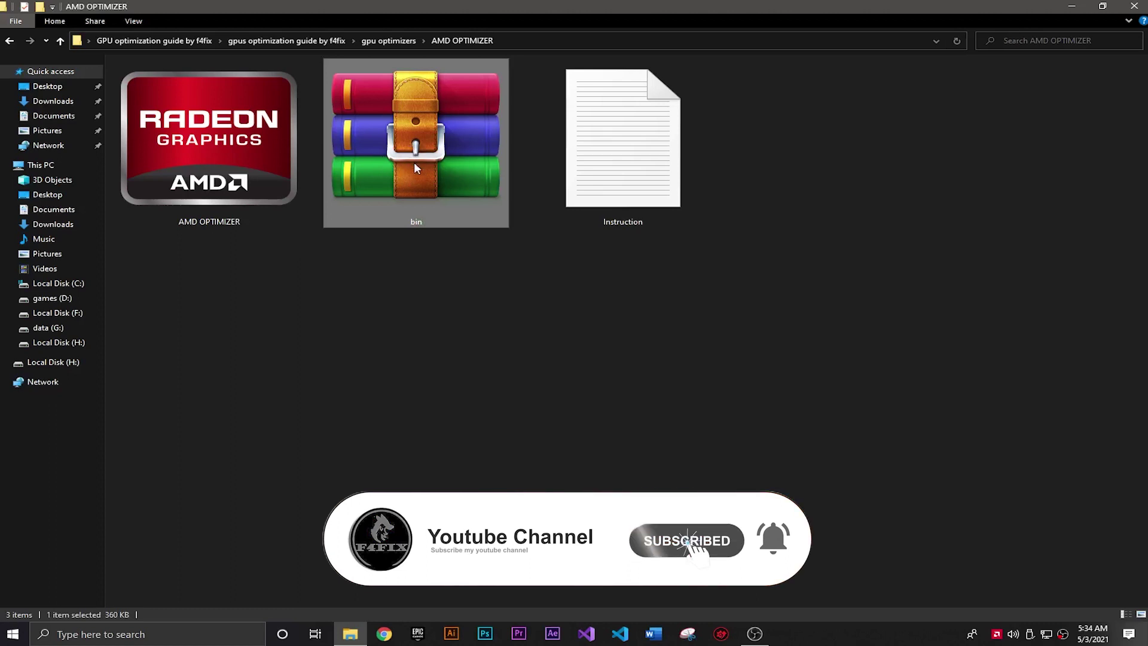
right_click(392, 159)
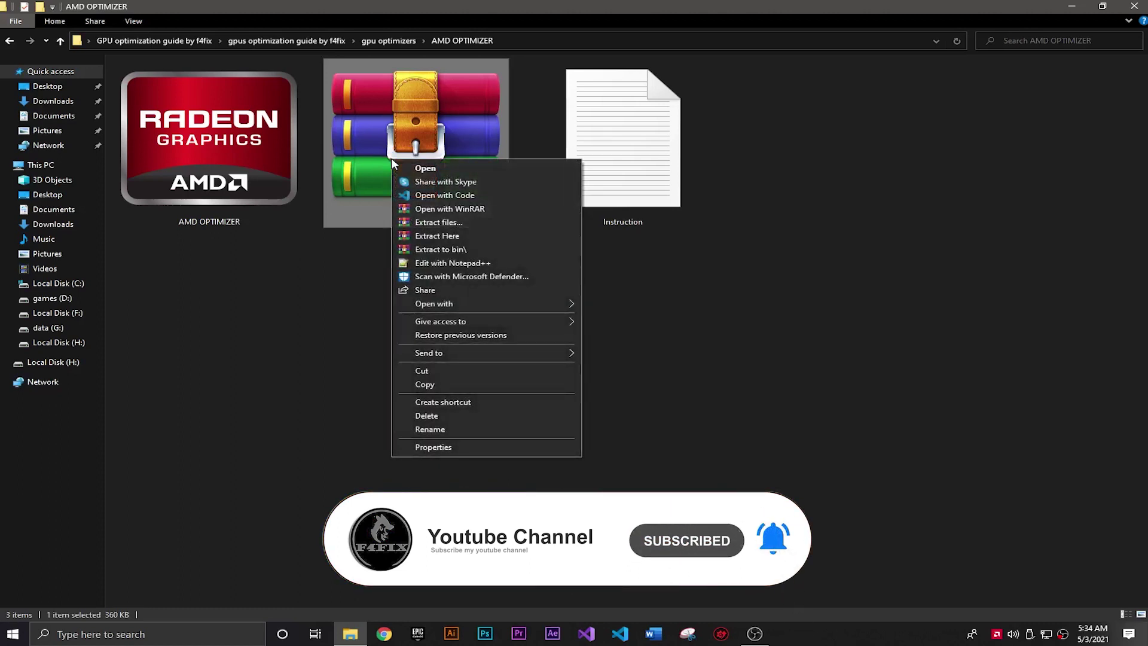
click(418, 169)
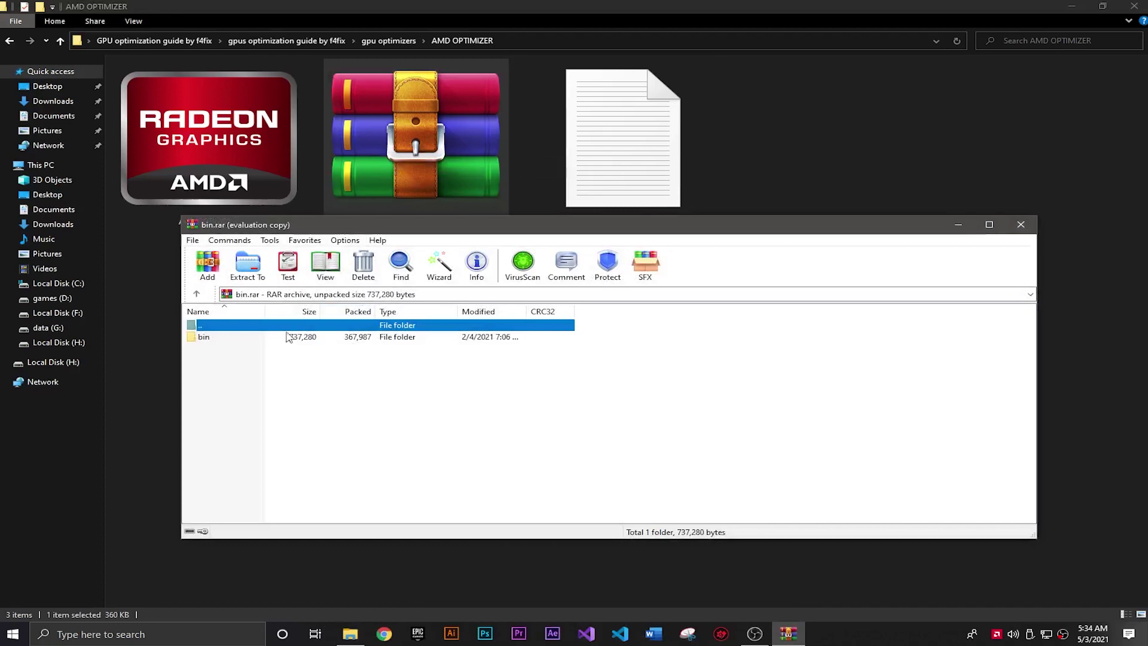
Extract the bin folder from the archive into C:\Program Files, dismissing the license reminder, and close WinRAR.
click(274, 337)
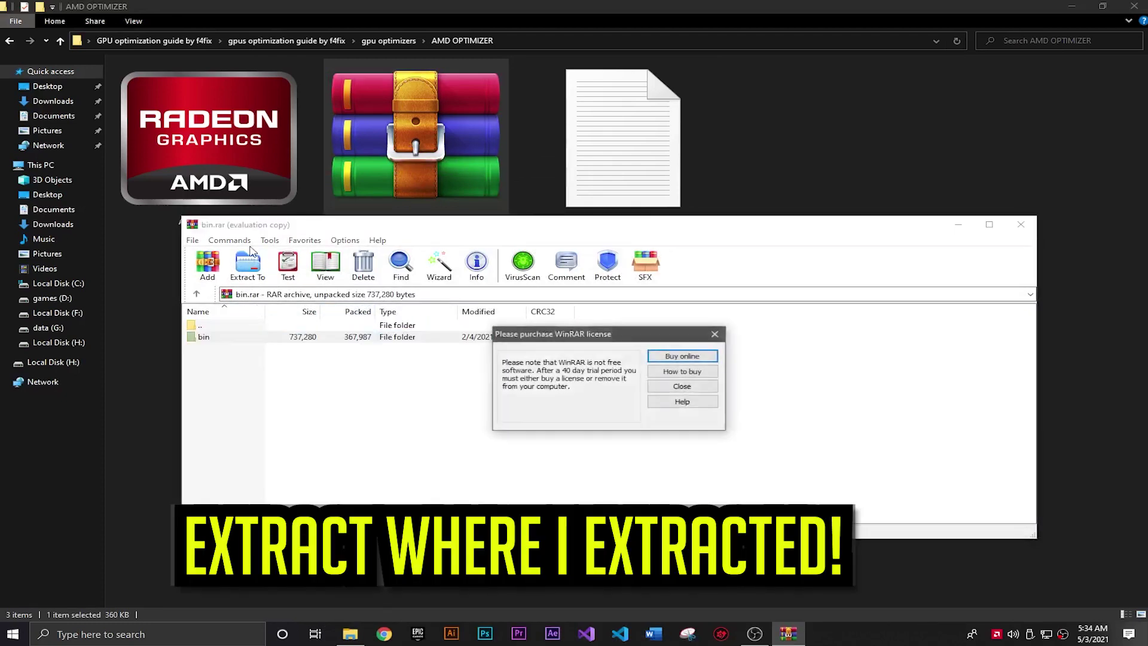
click(715, 333)
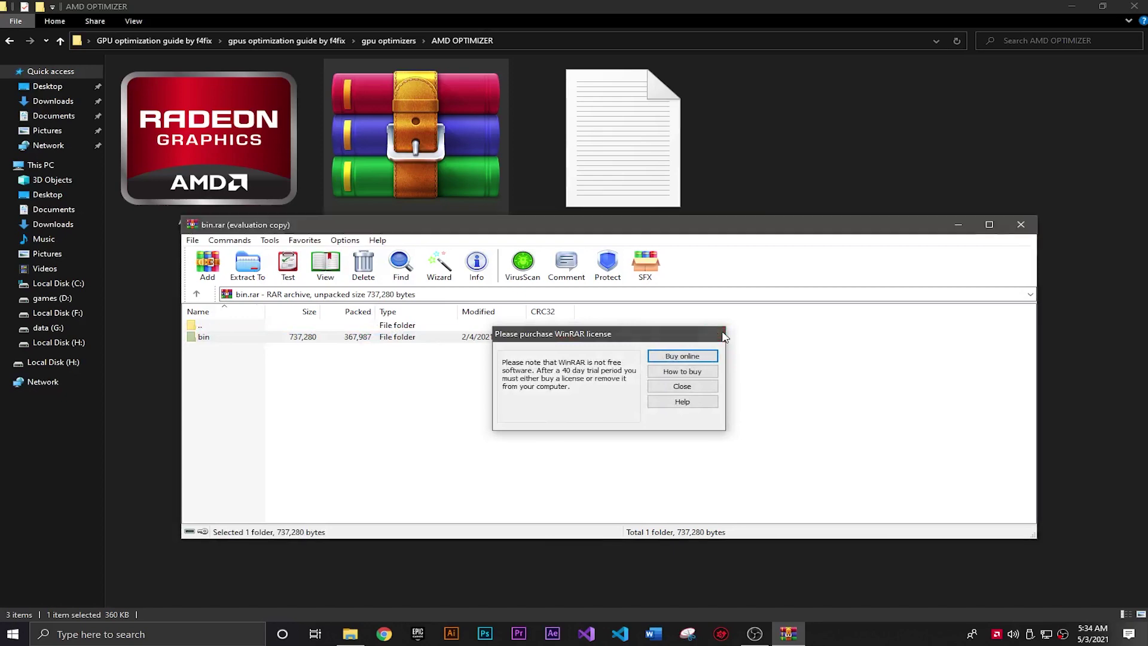
click(247, 264)
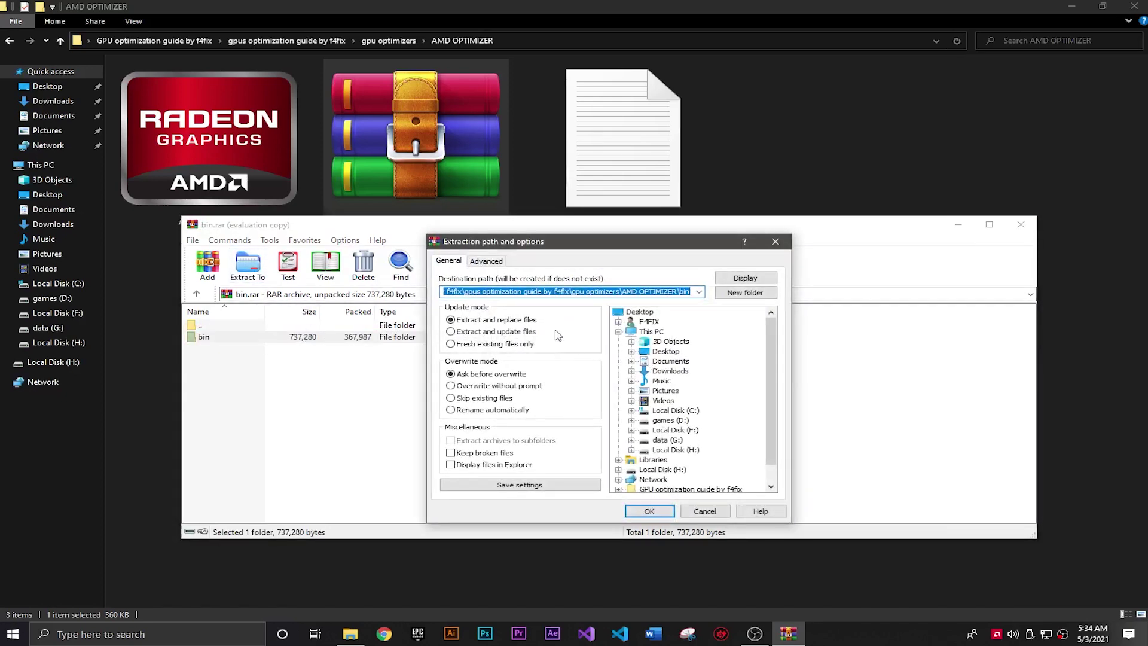
double_click(634, 410)
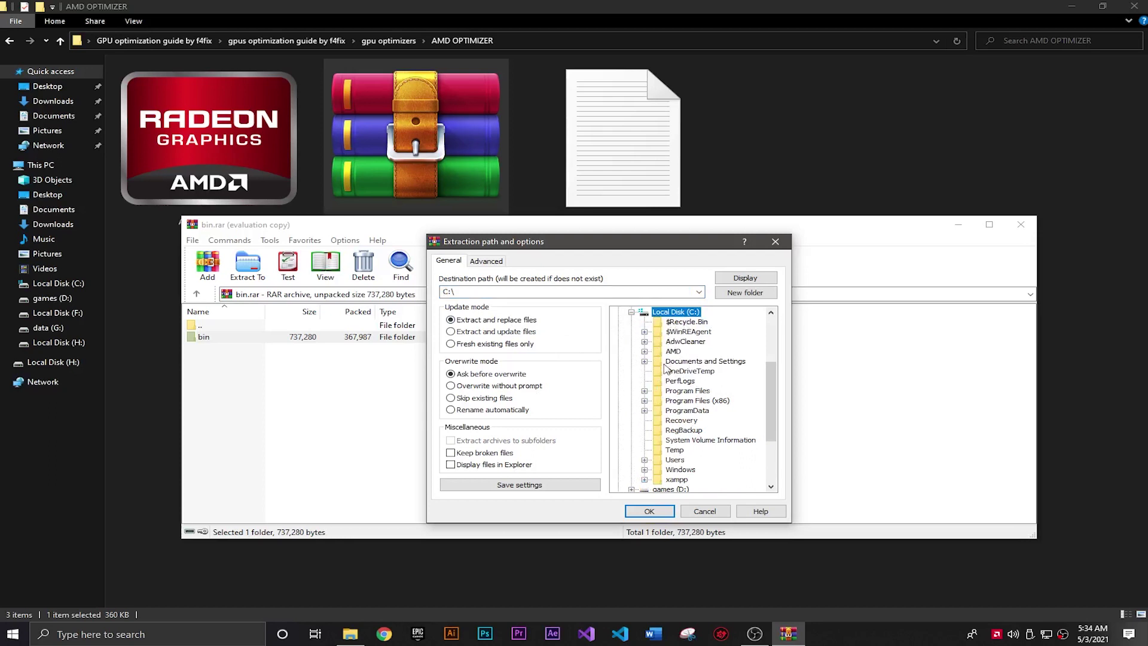
click(644, 392)
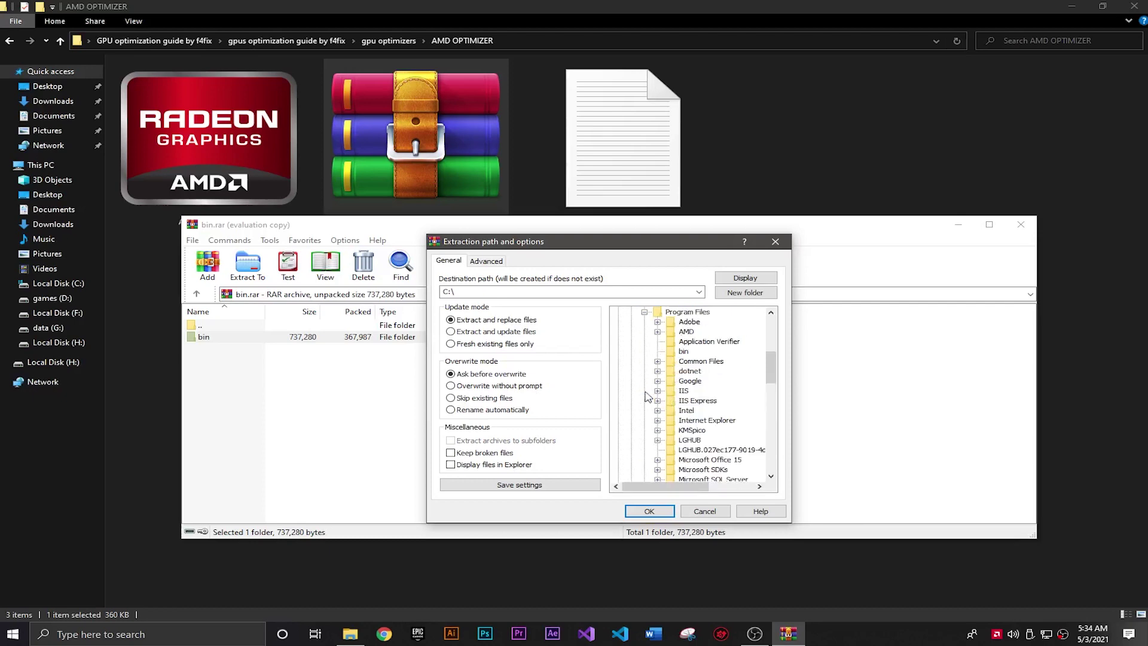
click(682, 313)
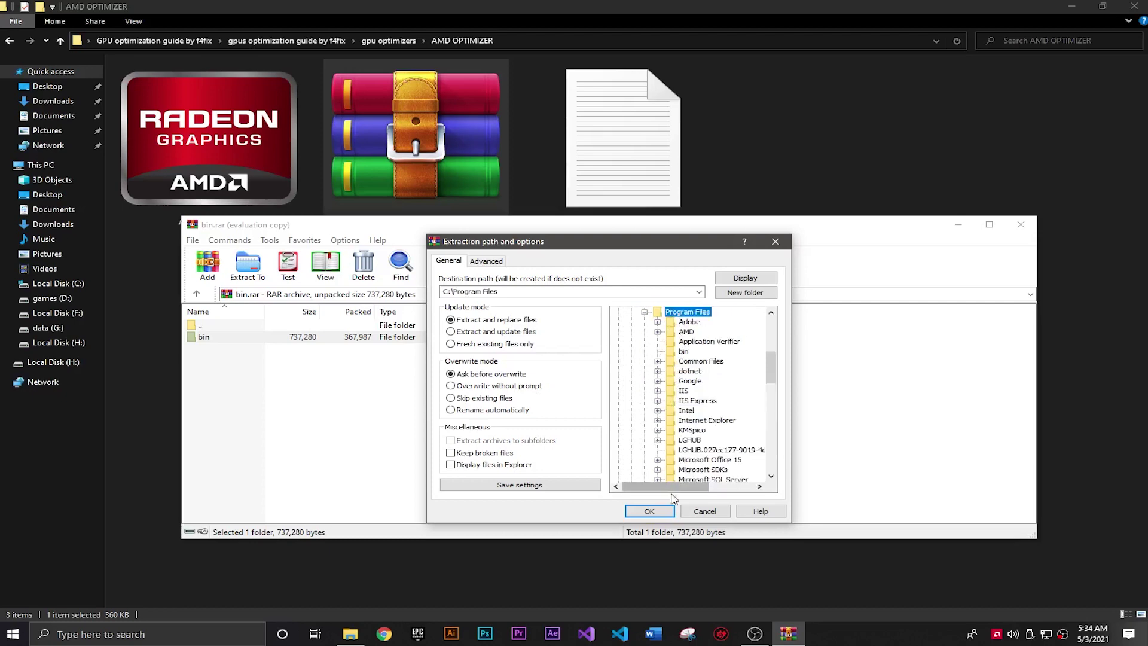
click(649, 512)
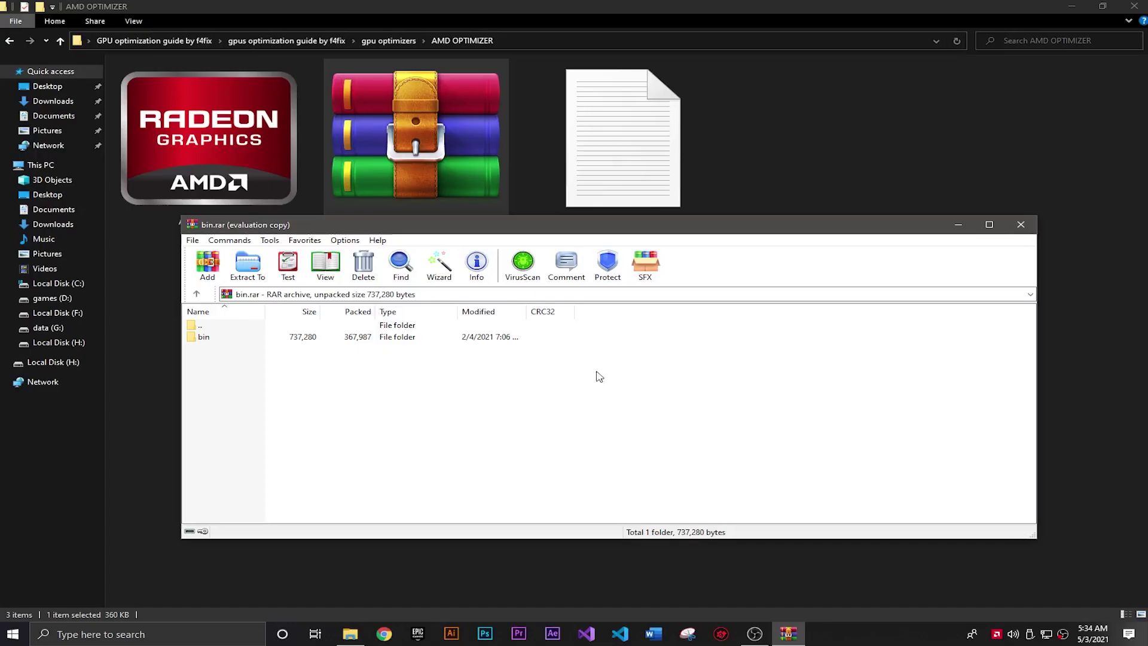
click(1017, 232)
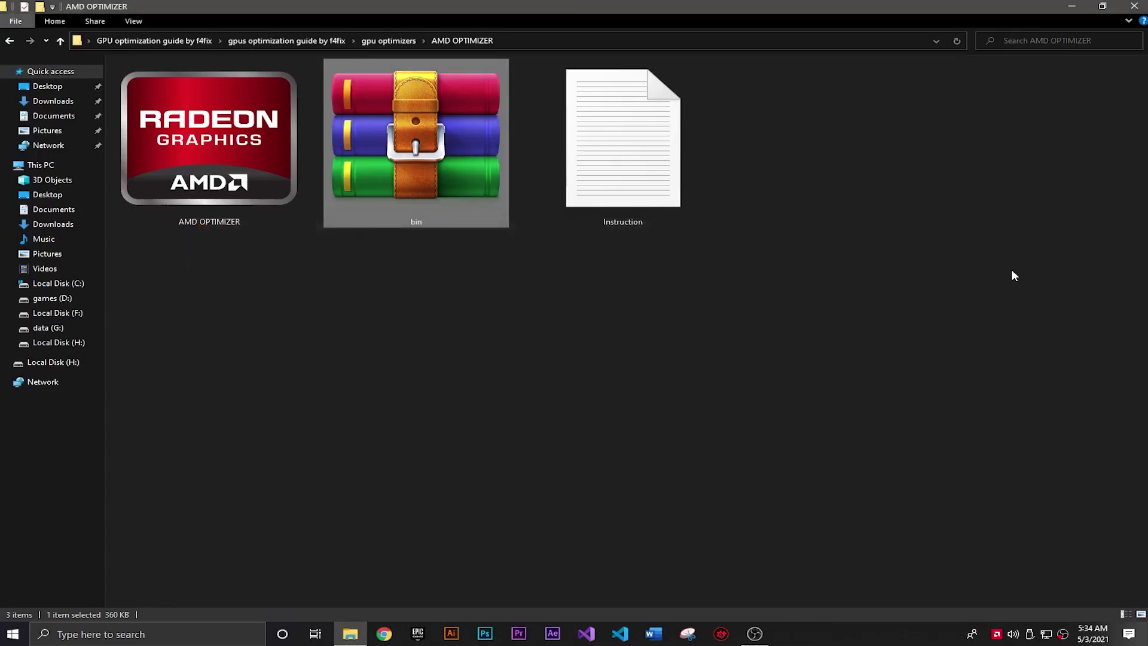
Run the Optimized FPS tweak in the AMD OPTIMIZER application, continue past its console prompts, and close the optimizer.
click(259, 191)
double_click(258, 191)
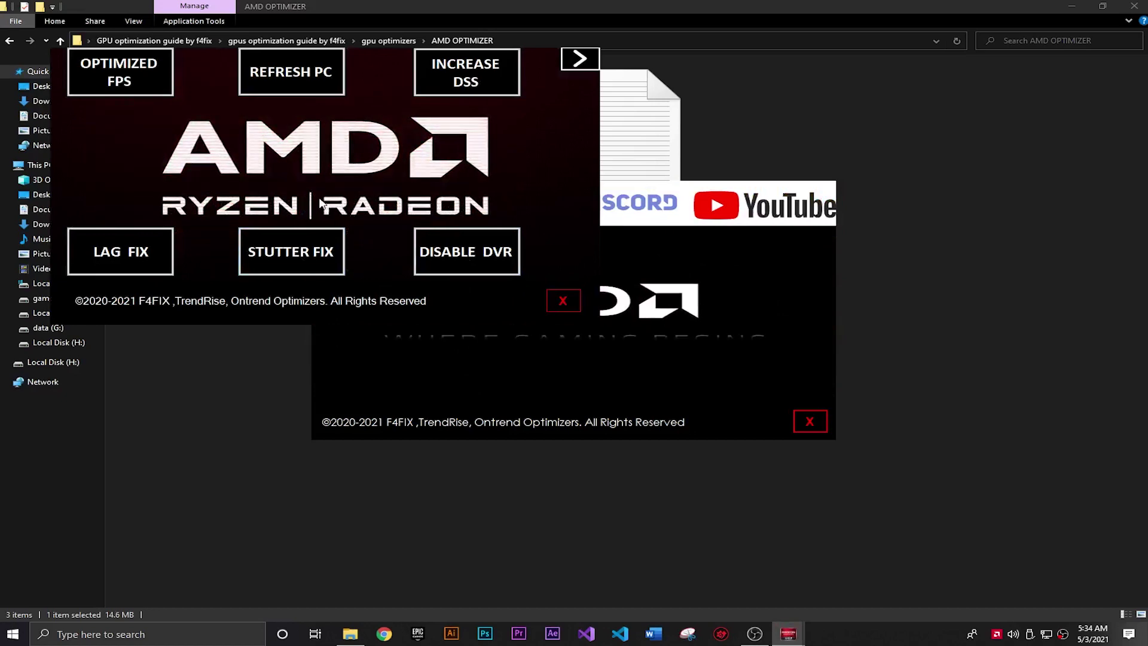
click(134, 85)
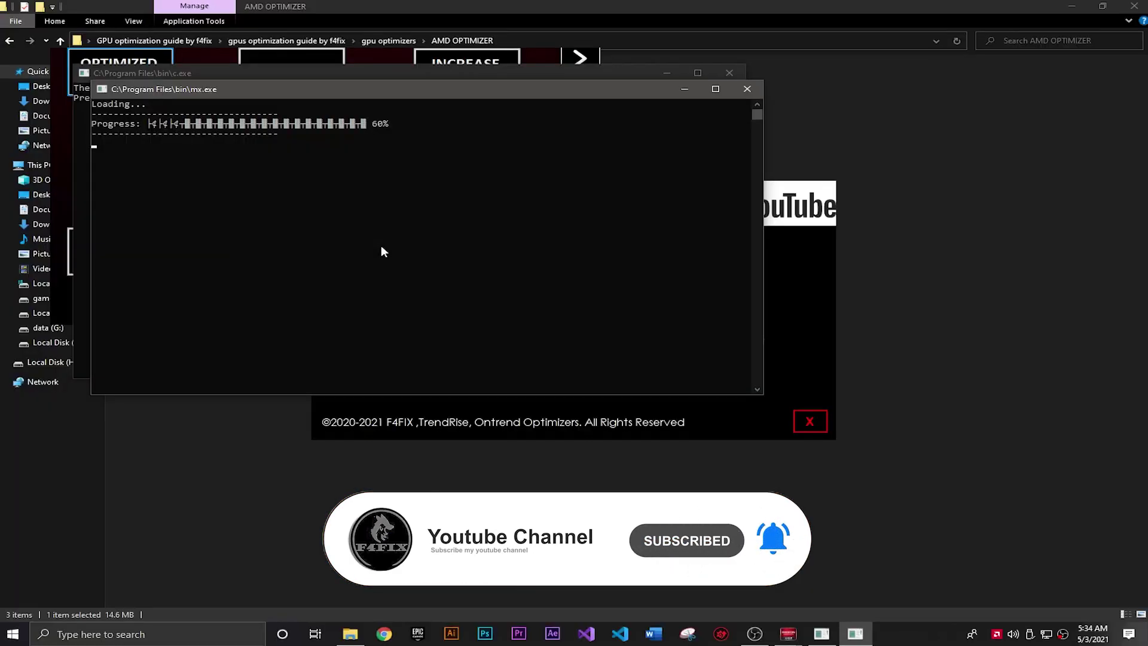
key(Return)
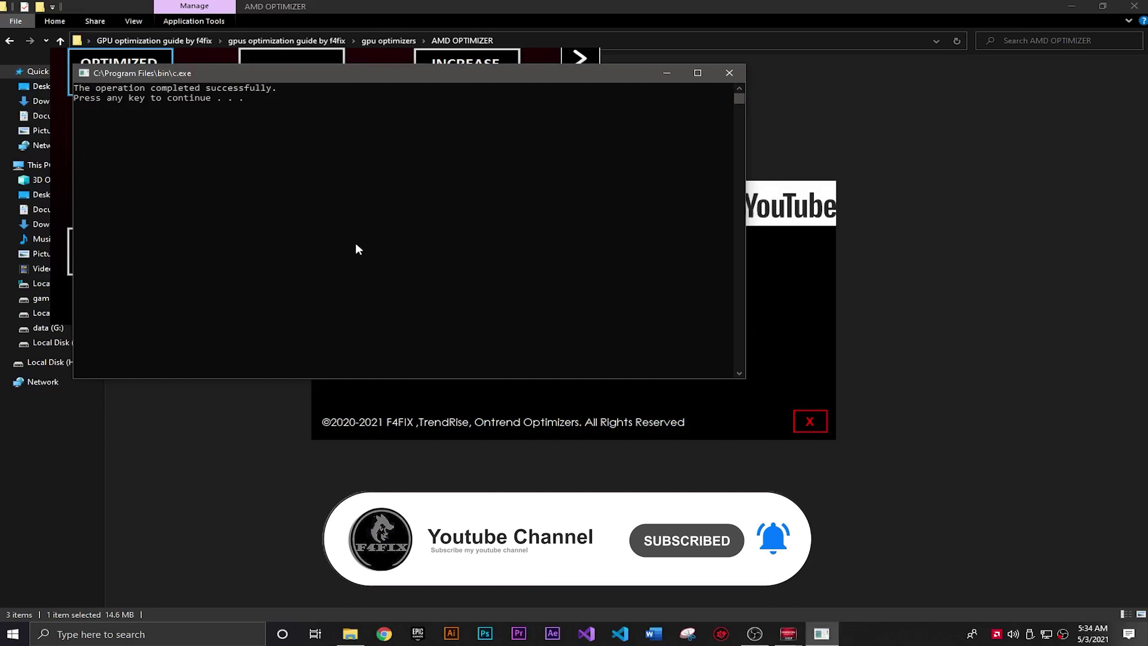
key(Return)
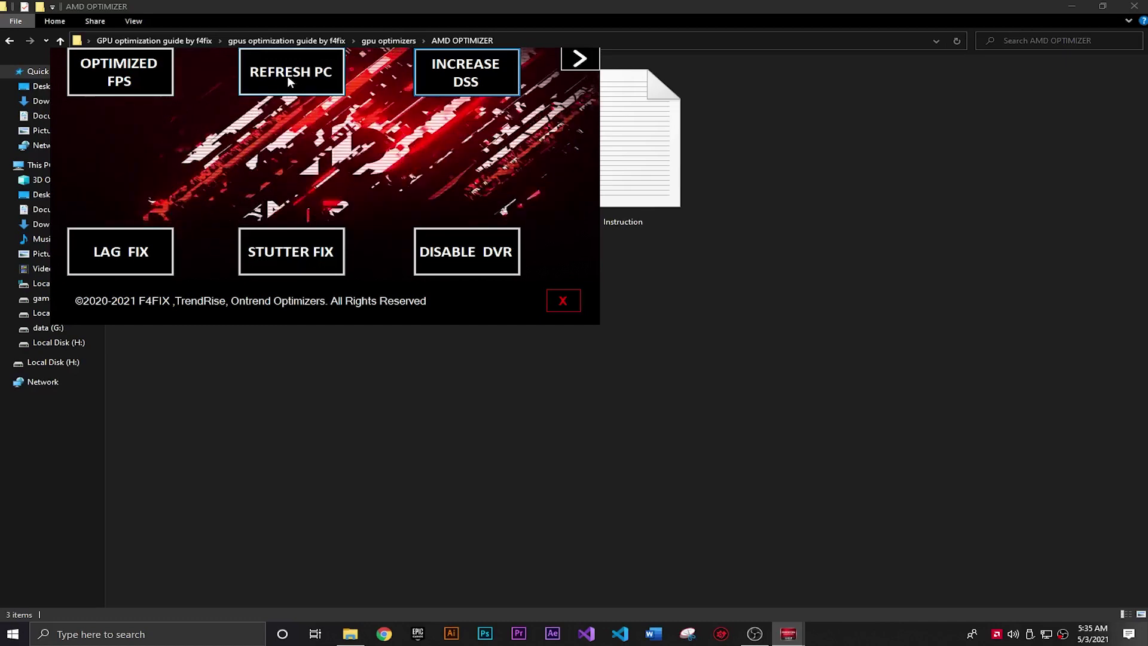
click(566, 306)
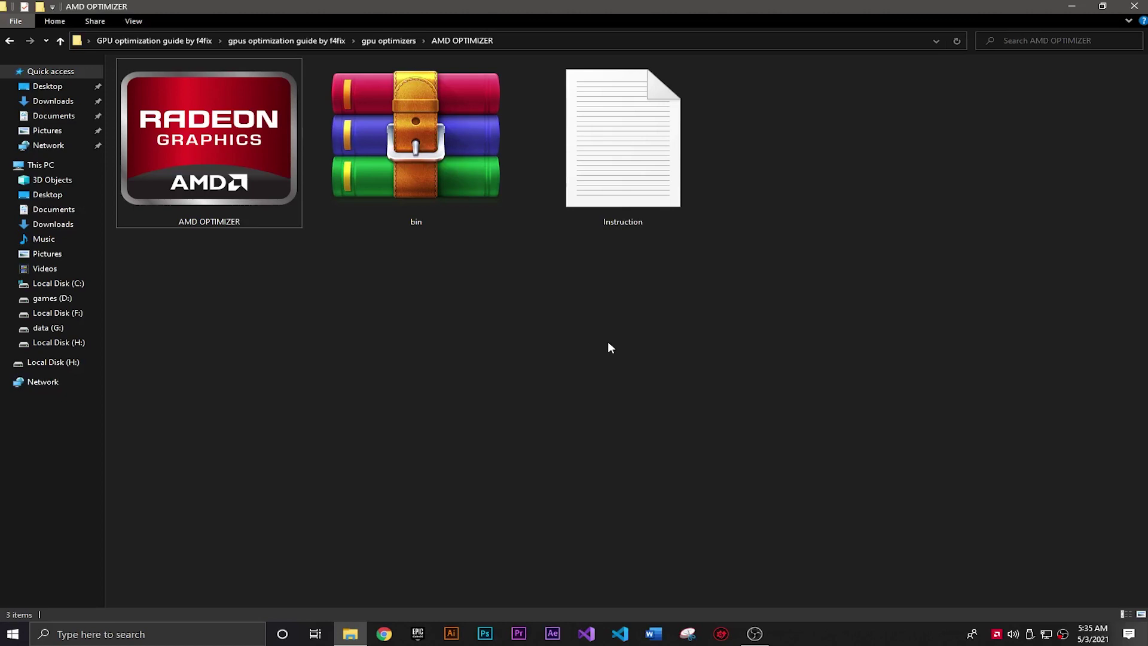
Go back up to the gpus optimization guide by f4fix folder and open its Special optimizer folder.
key(BackSpace)
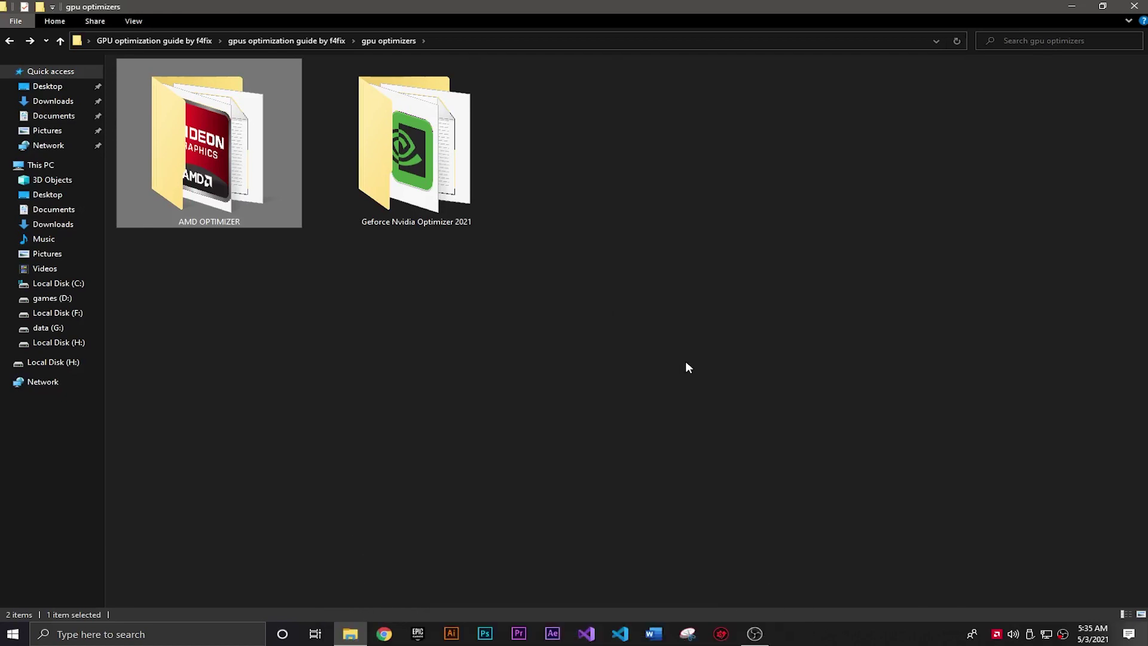
key(alt+Up)
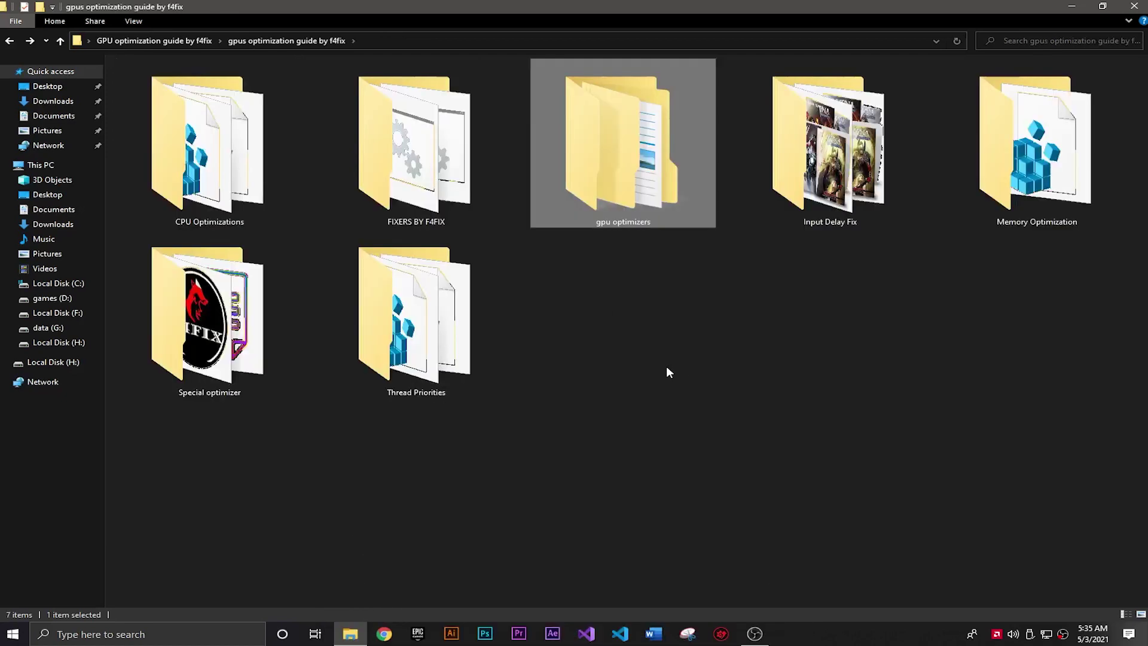
click(764, 336)
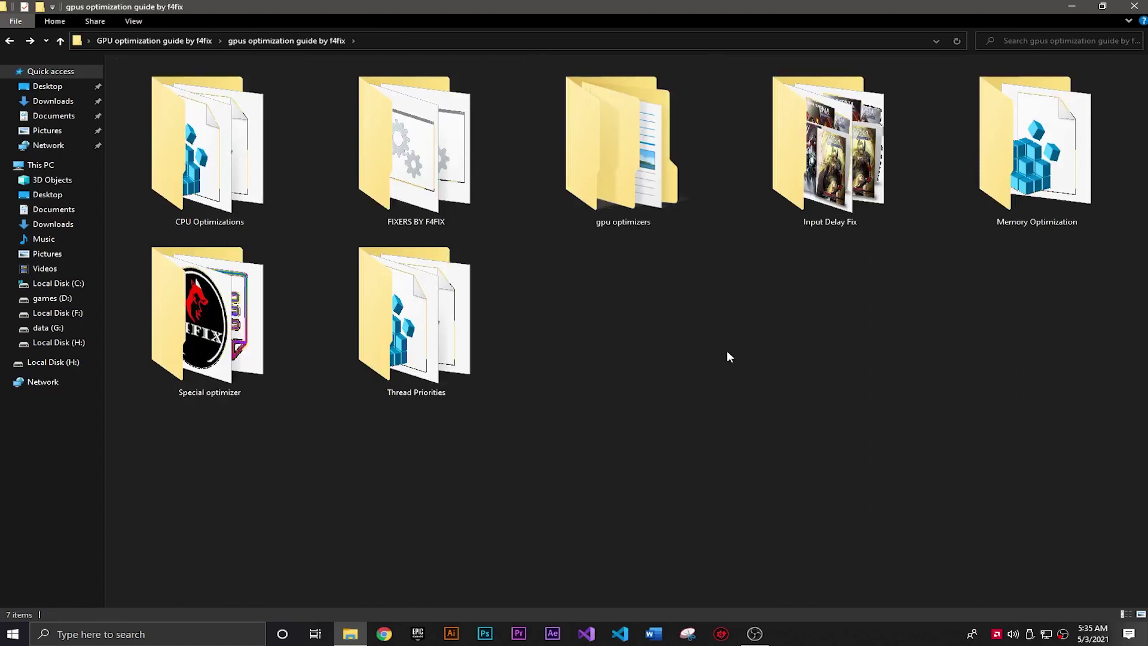
double_click(249, 375)
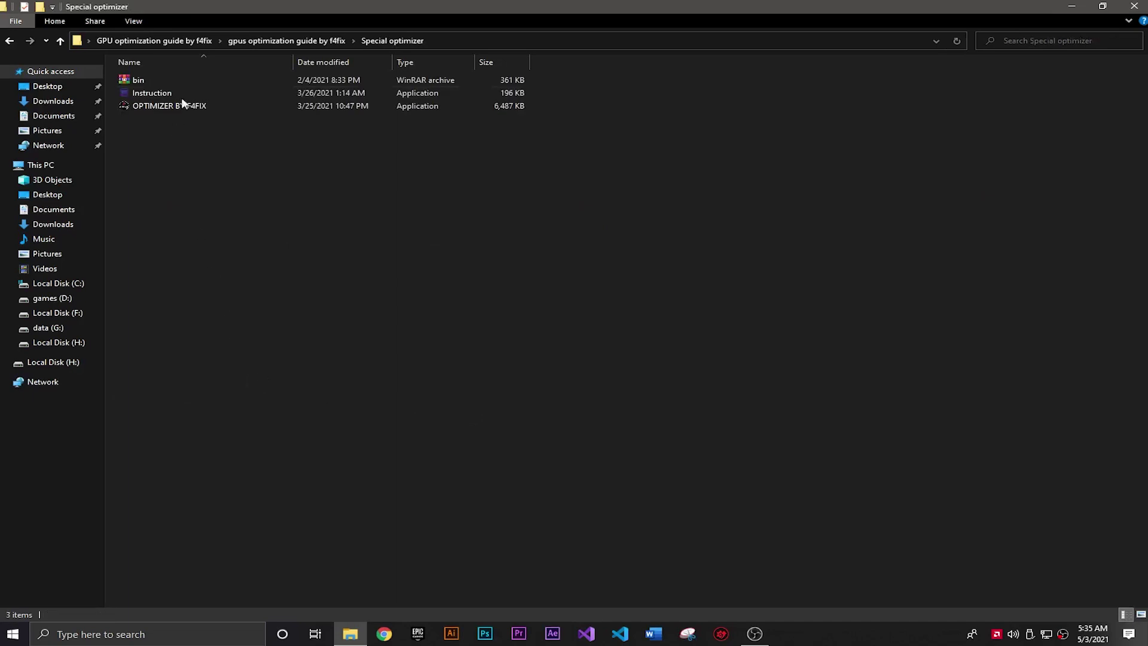
click(145, 20)
click(162, 43)
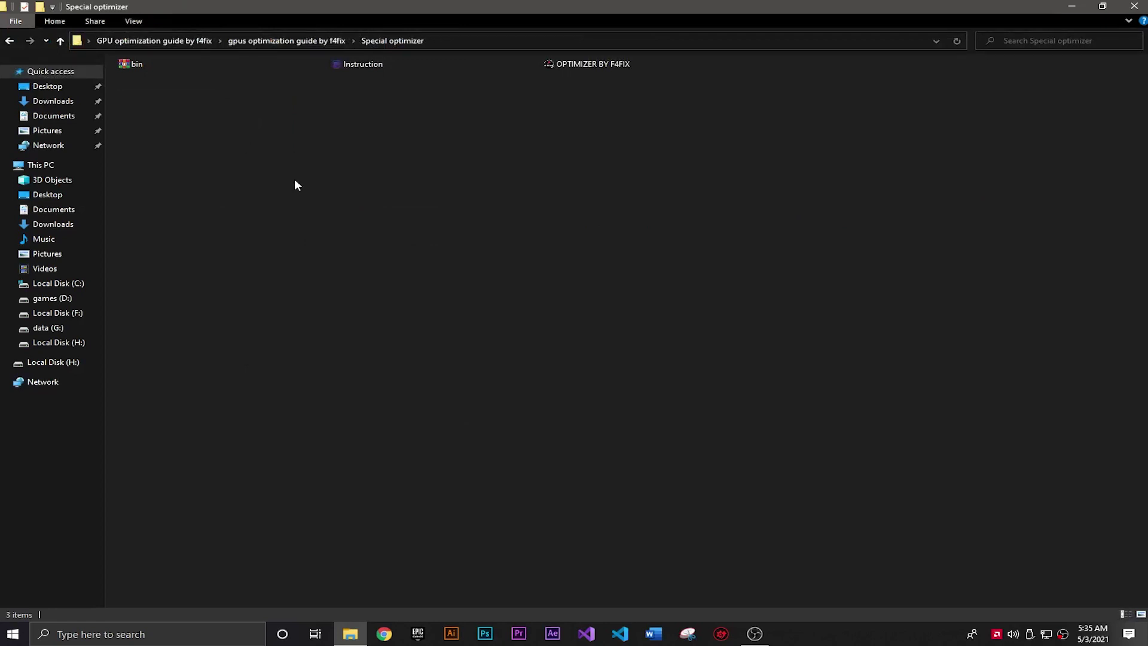
key(alt+Up)
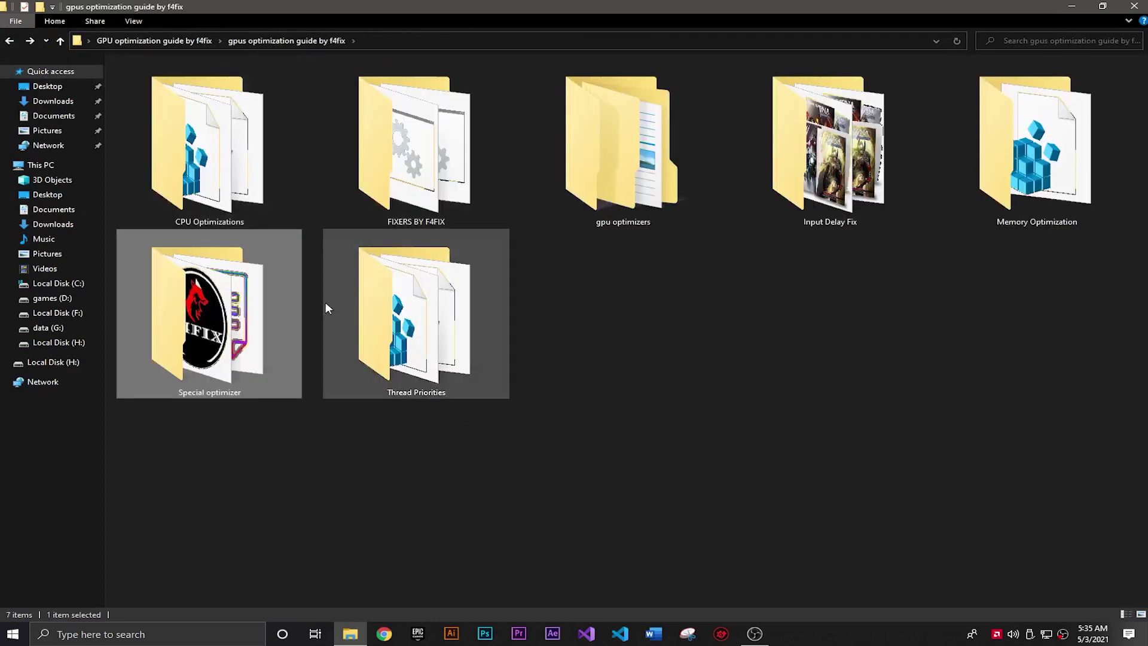
double_click(239, 323)
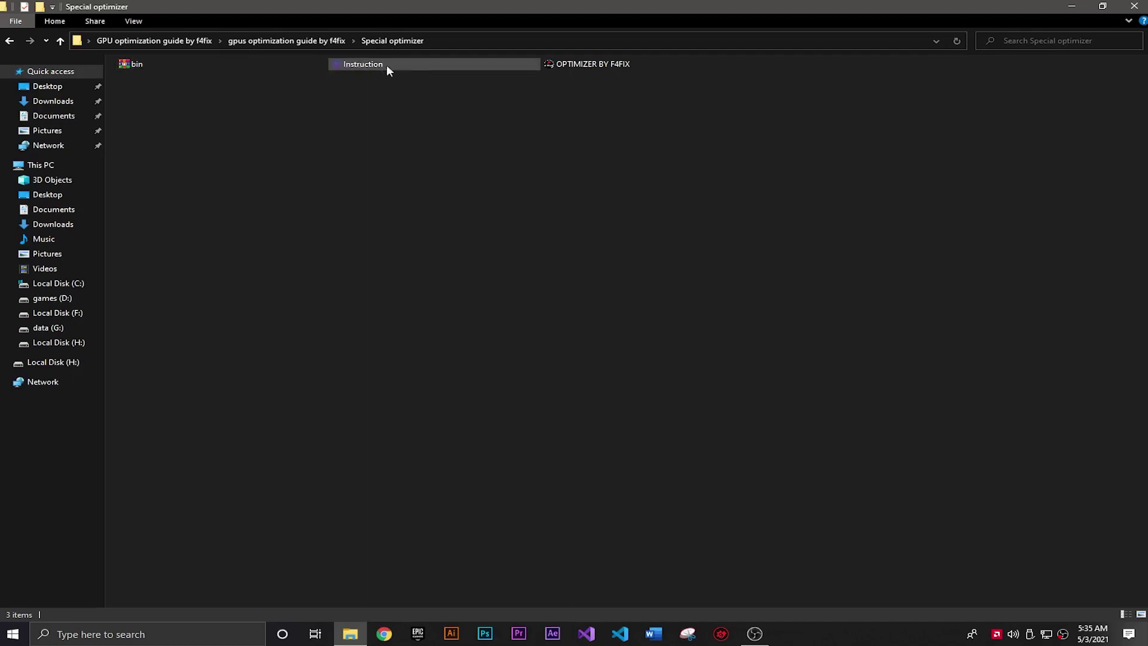
Show the contents of the Special optimizer folder as extra large icons.
click(138, 22)
click(144, 36)
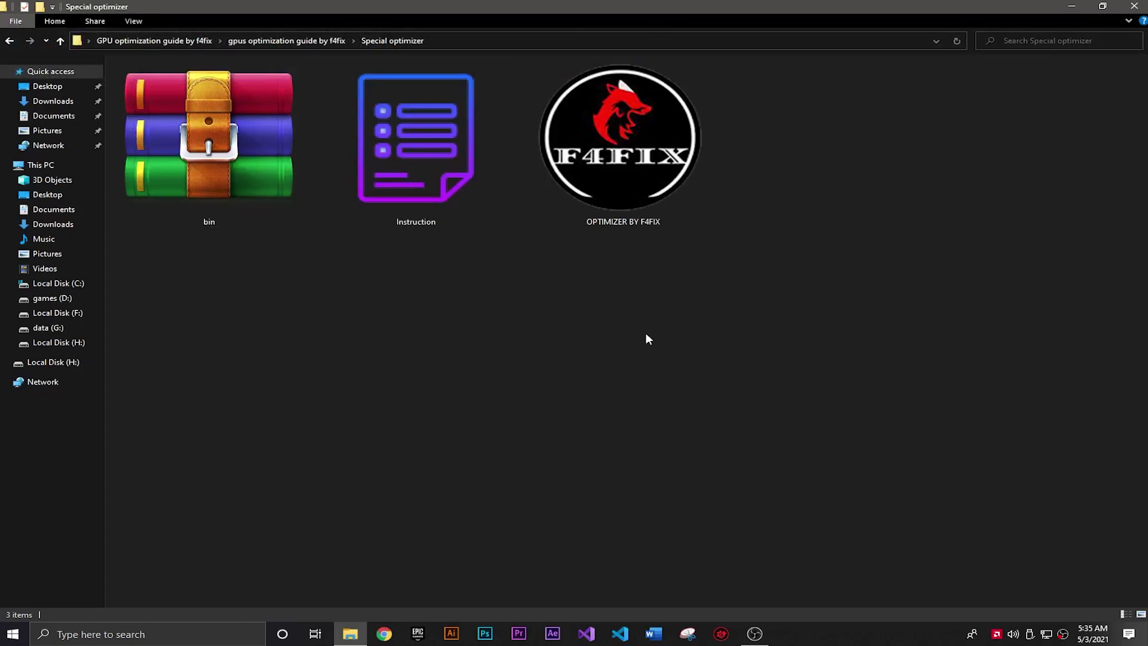
drag(733, 338, 145, 150)
drag(714, 339, 210, 168)
click(361, 326)
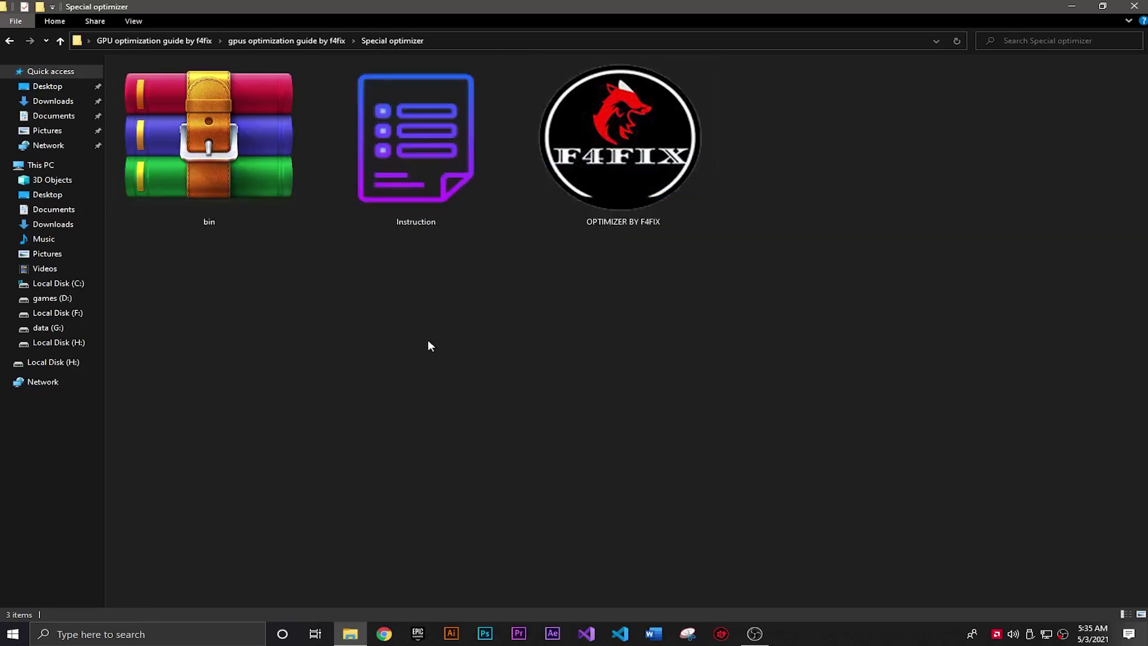